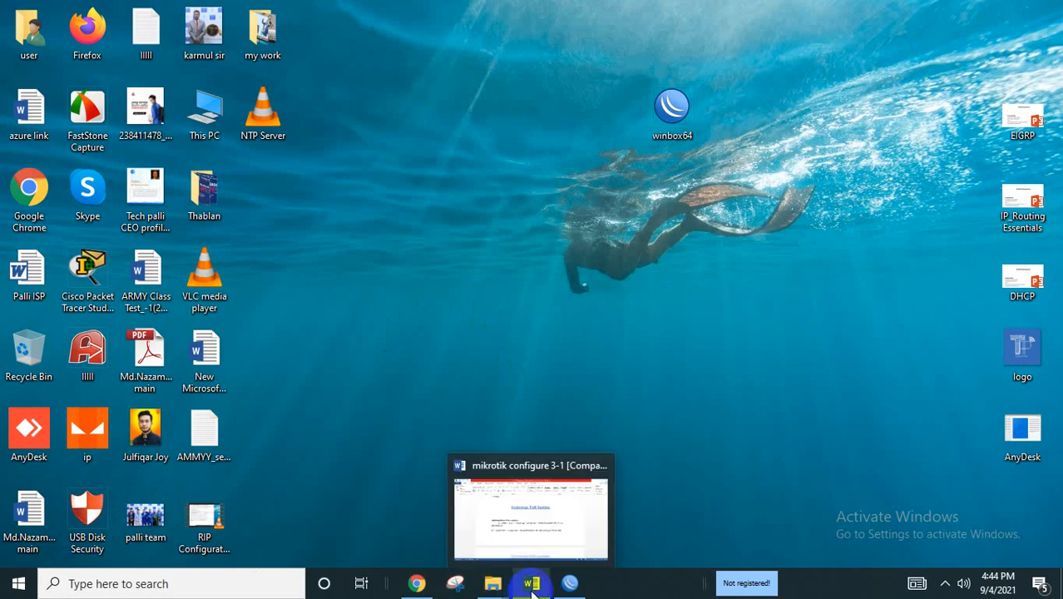
# Review the Administrative User control notes in Word, switch to WinBox, and close the open Address List and Terminal windows
pyautogui.click(532, 588)
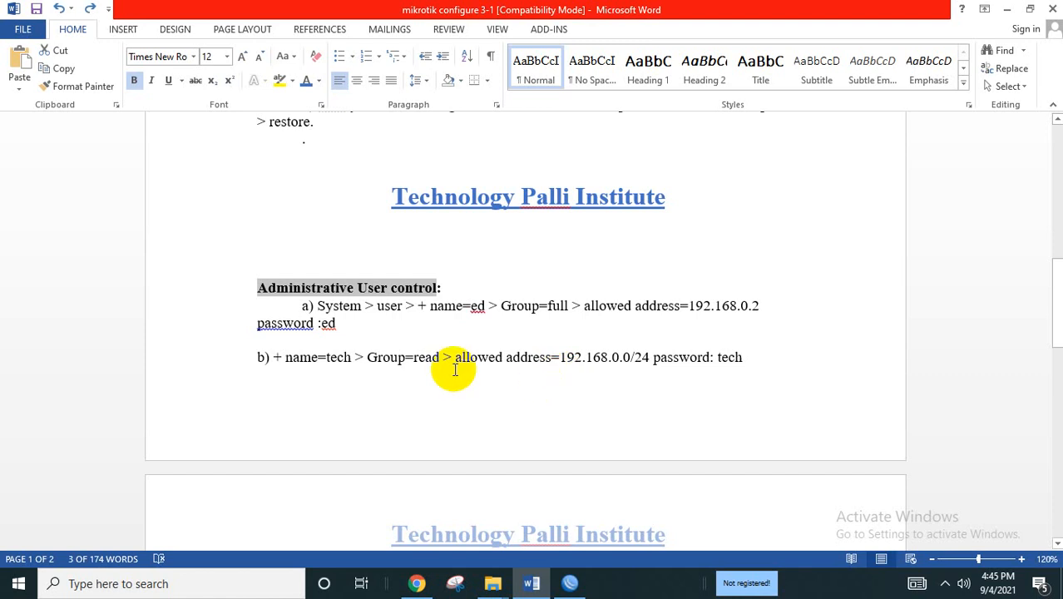
pyautogui.click(574, 584)
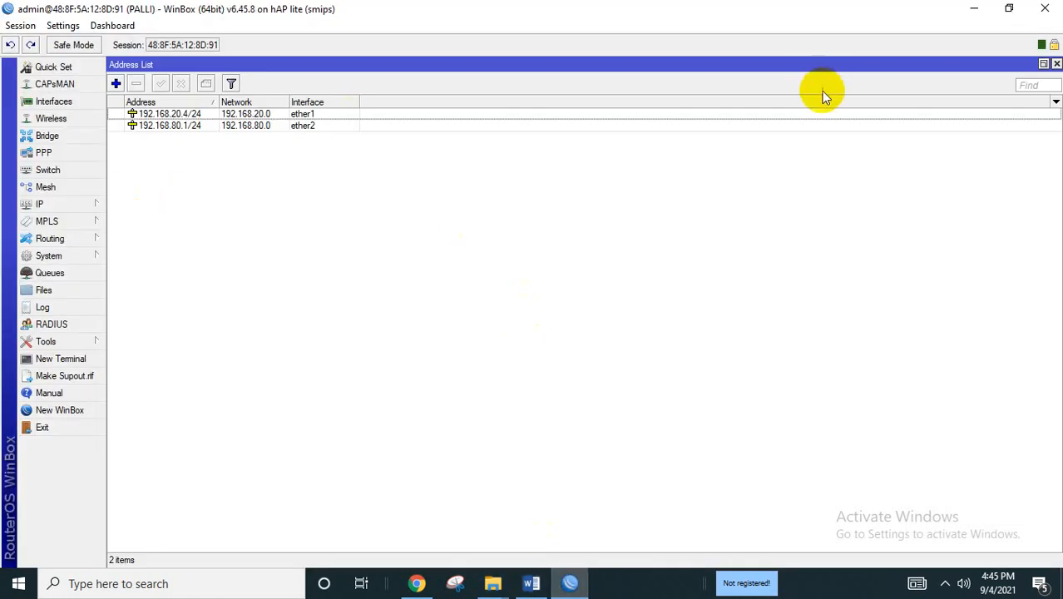
pyautogui.click(1056, 65)
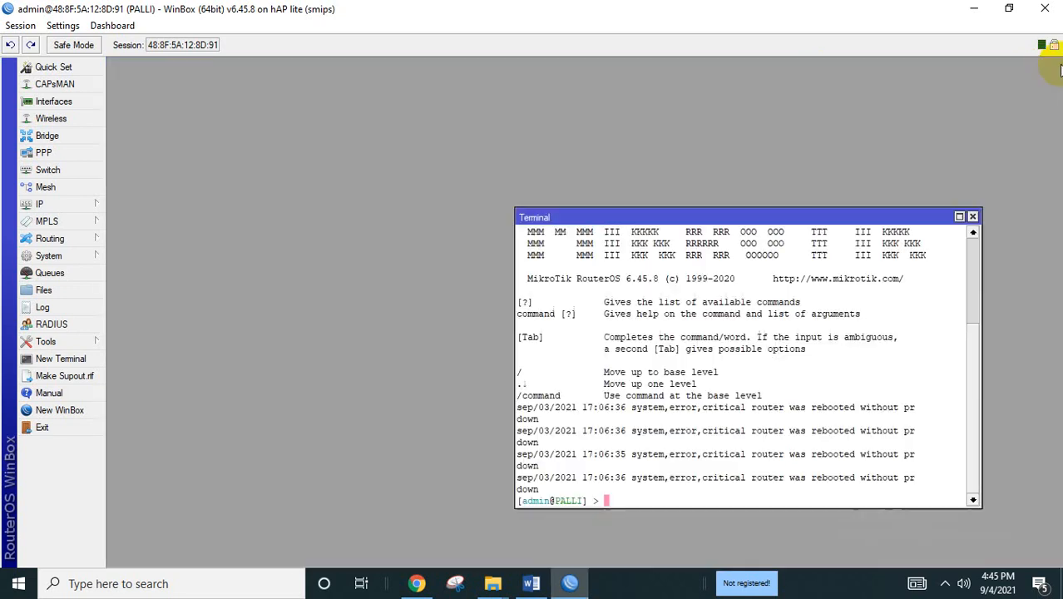
pyautogui.click(973, 216)
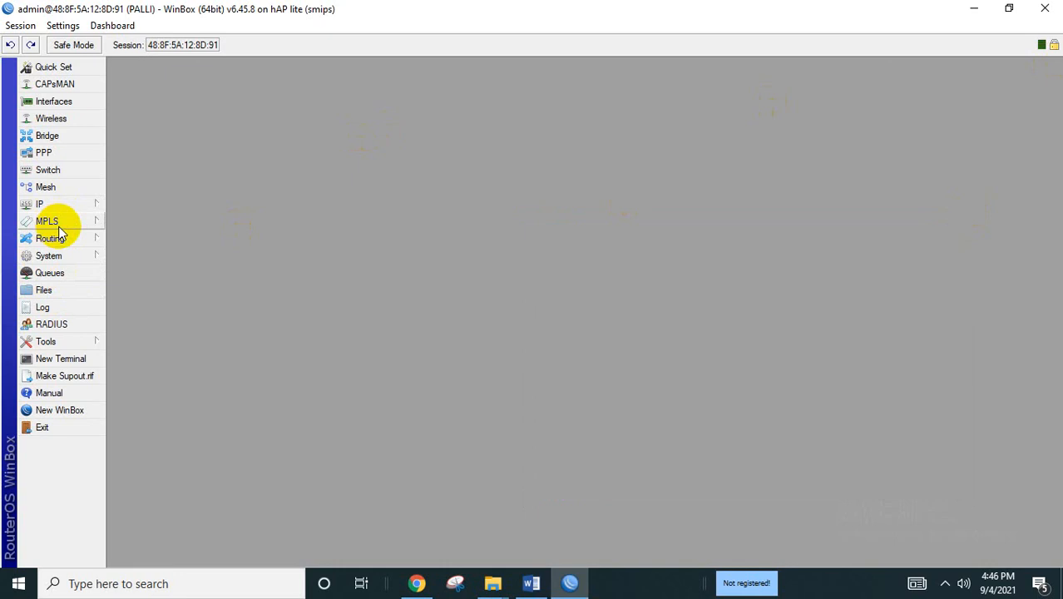
# Delete the existing simple queue from the router's Queue List
pyautogui.click(84, 272)
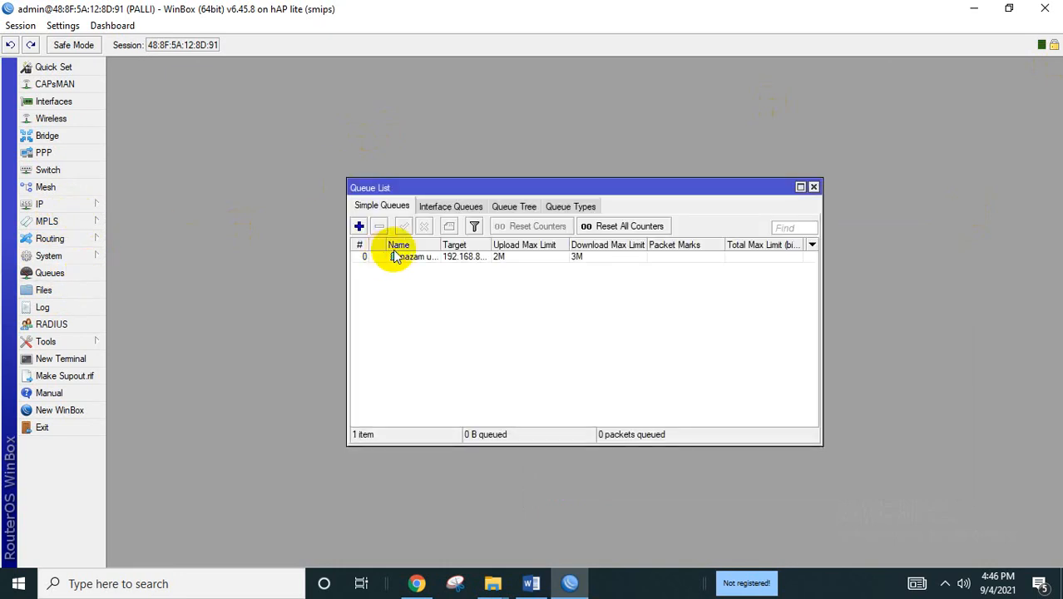
pyautogui.click(428, 256)
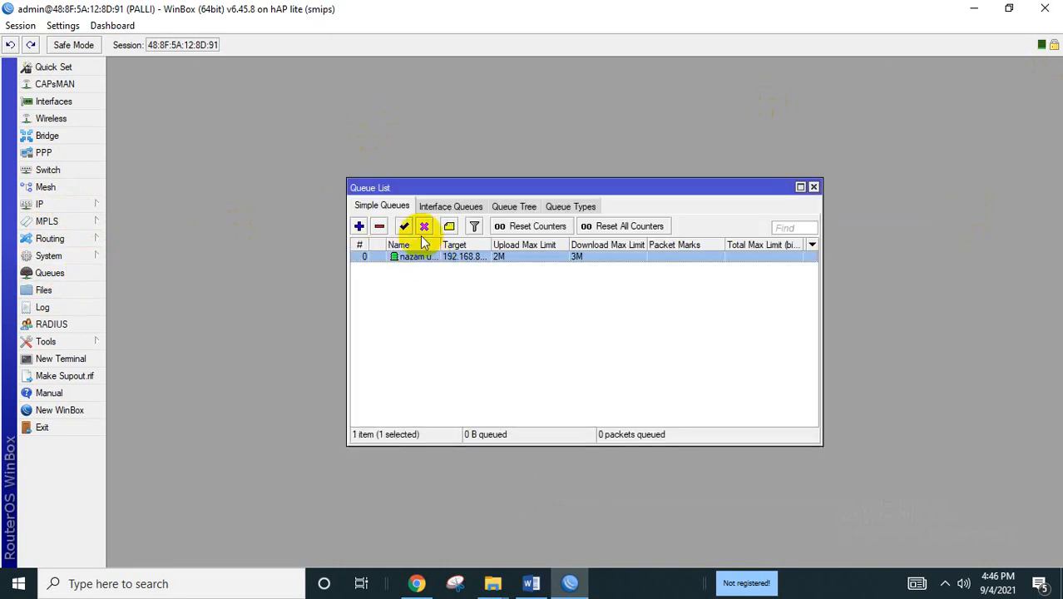
pyautogui.click(379, 226)
# Add a simple queue named hhh with the default target and unlimited rates, and close the Queue List
pyautogui.click(358, 226)
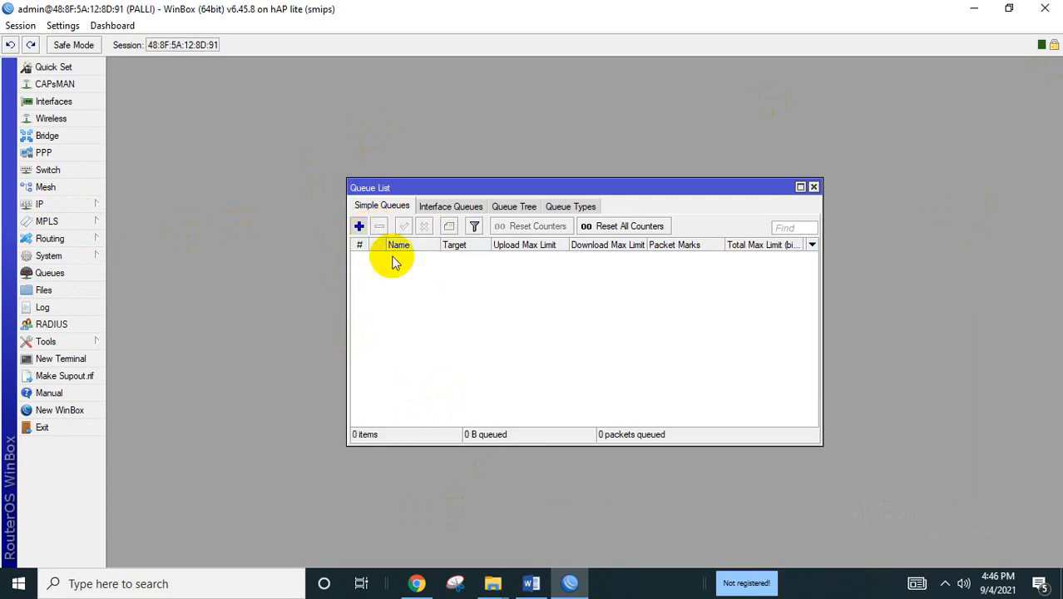
pyautogui.write('k;l;;')
pyautogui.press('BackSpace')
pyautogui.press('BackSpace')
pyautogui.press('BackSpace')
pyautogui.press('BackSpace')
pyautogui.press('BackSpace')
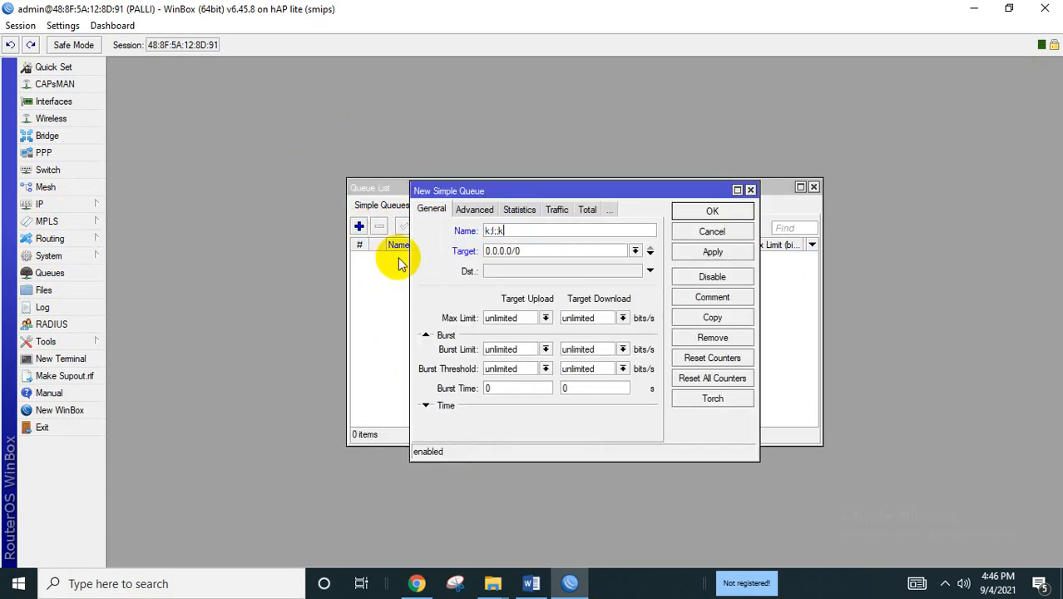
pyautogui.write('hhh')
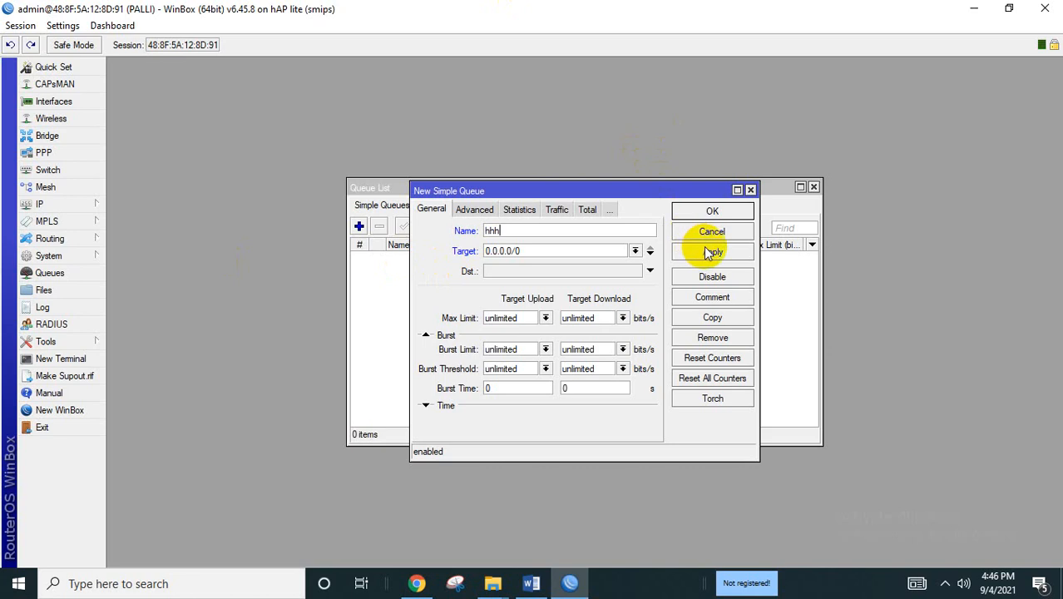
pyautogui.click(722, 213)
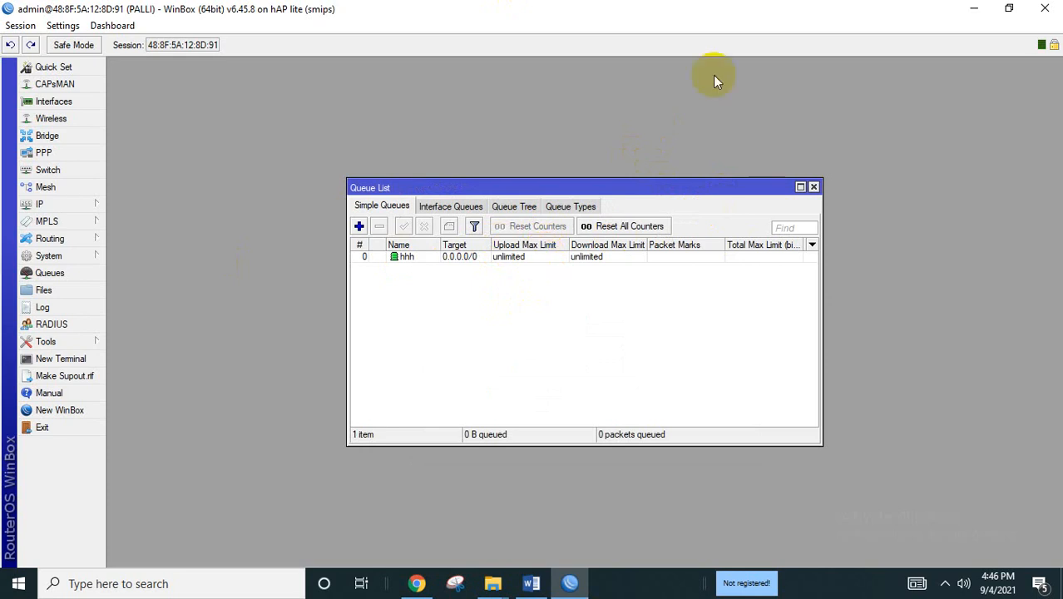
pyautogui.click(813, 187)
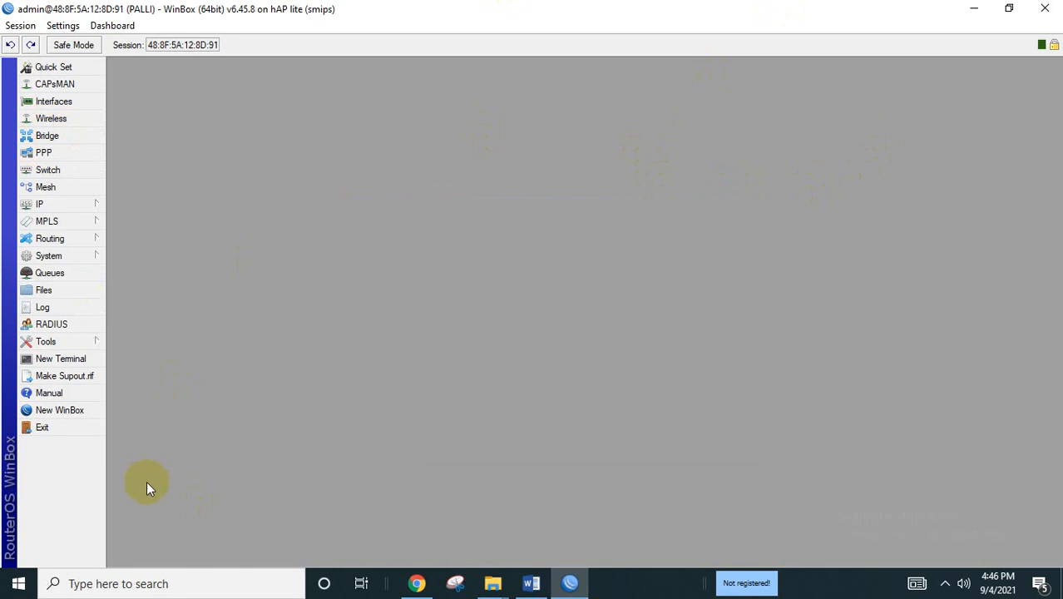
# Start a new router system user named Palli-1 in the read group
pyautogui.click(83, 255)
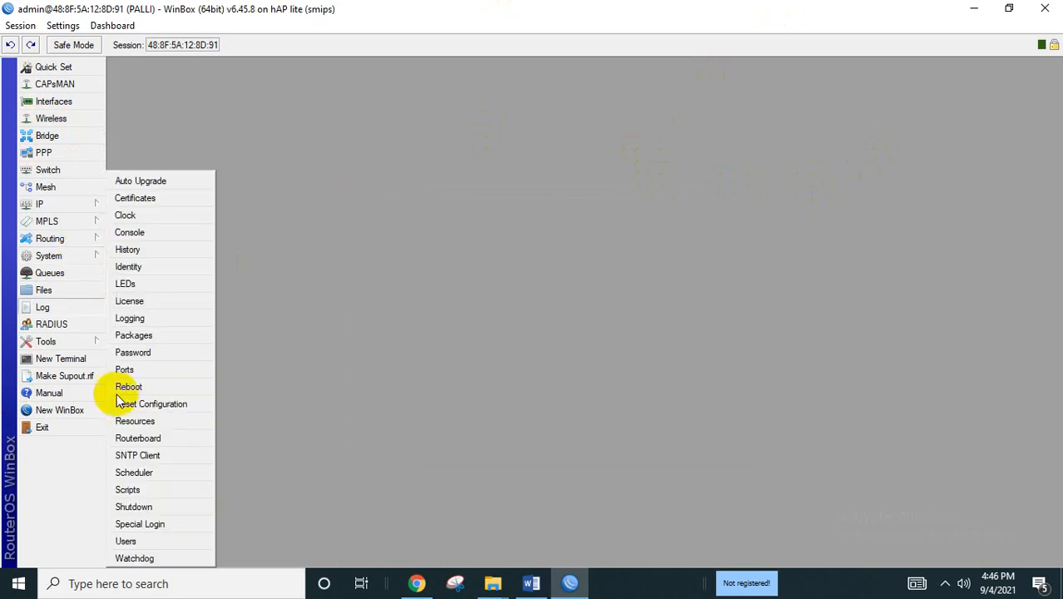
pyautogui.click(148, 538)
pyautogui.click(366, 226)
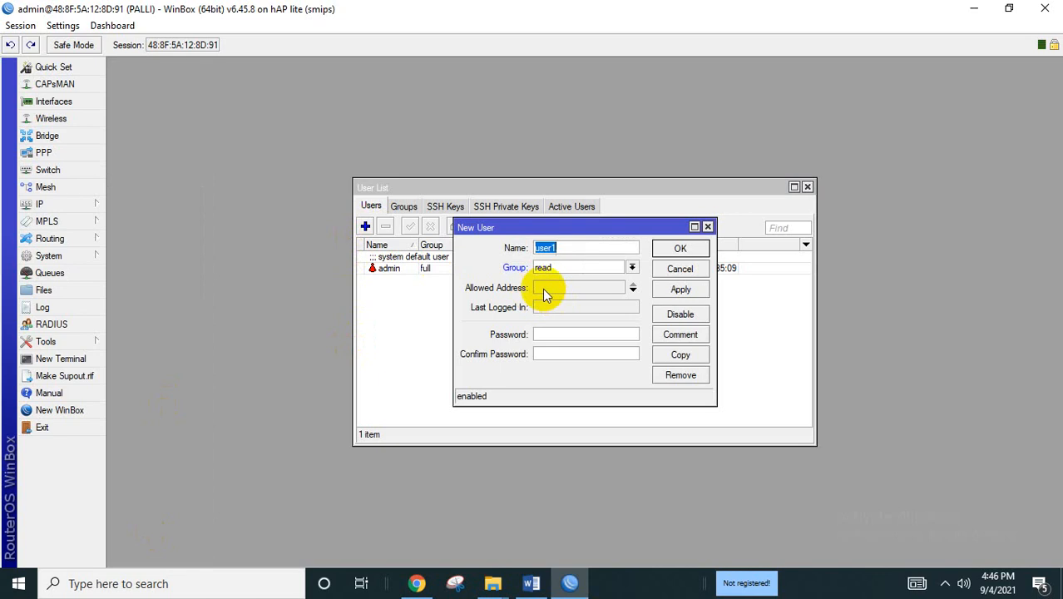
pyautogui.write('Palli-1')
pyautogui.click(632, 267)
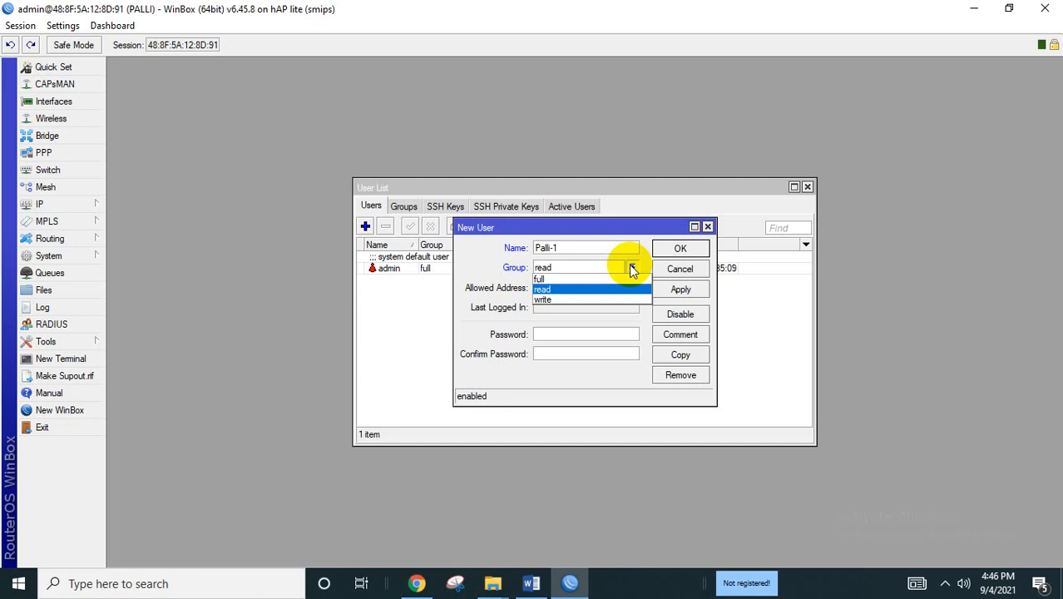
pyautogui.click(631, 266)
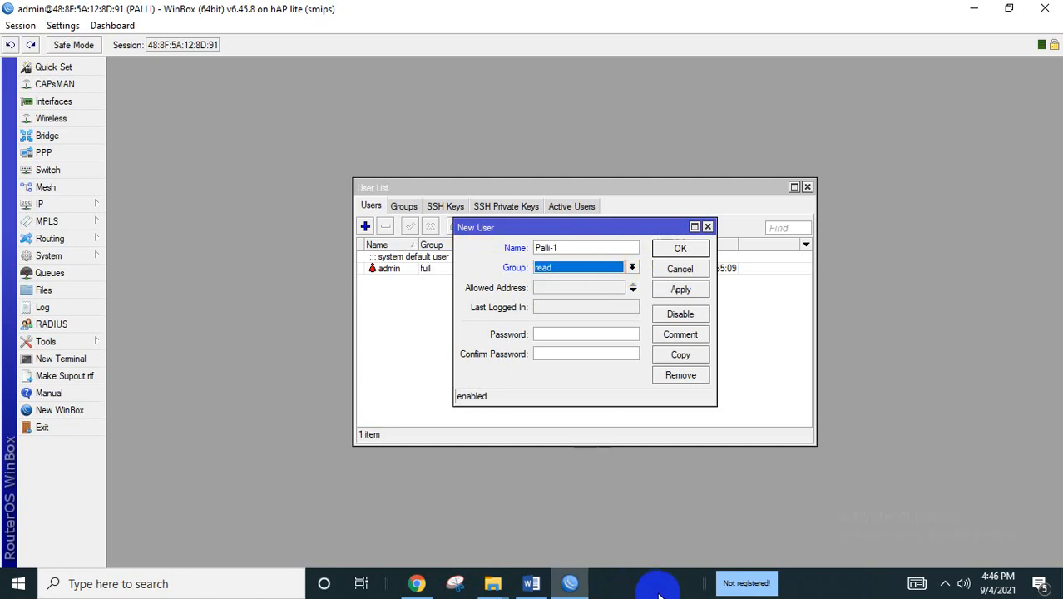
# Enter and confirm the account password for the new user and save the user
pyautogui.click(561, 332)
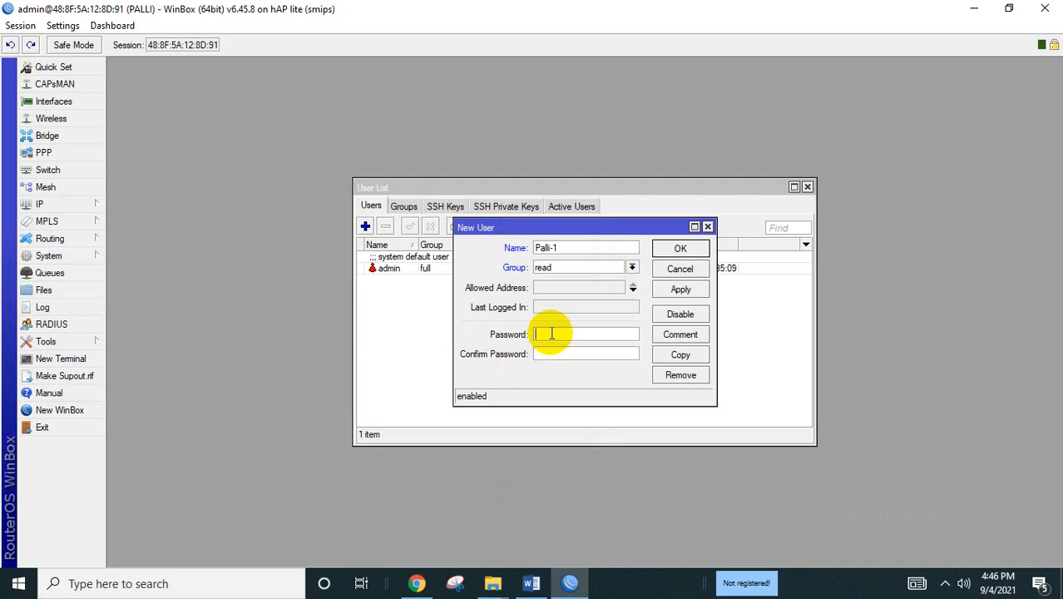
pyautogui.write('***')
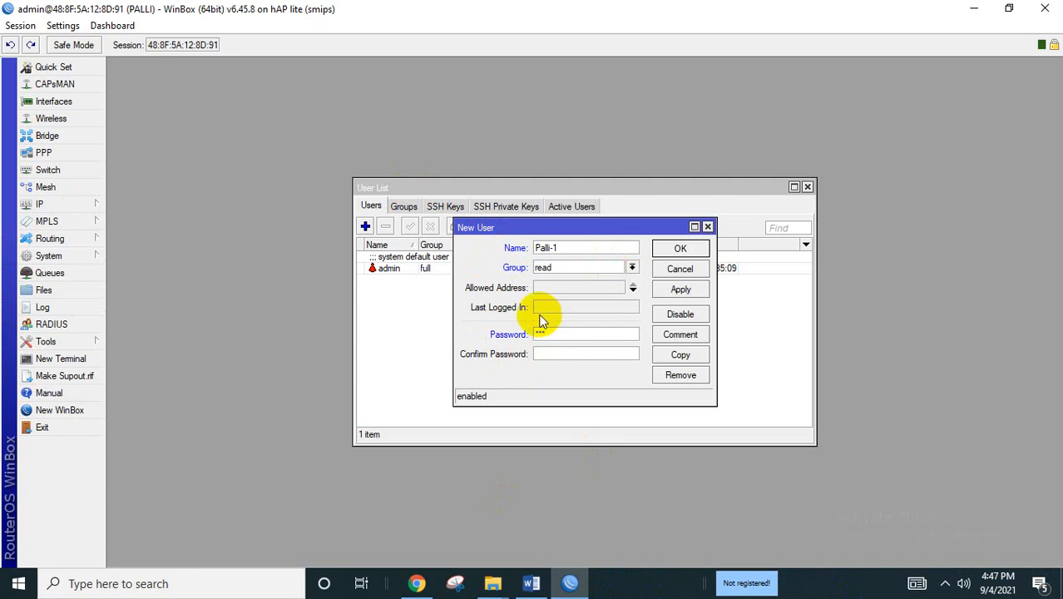
pyautogui.click(586, 356)
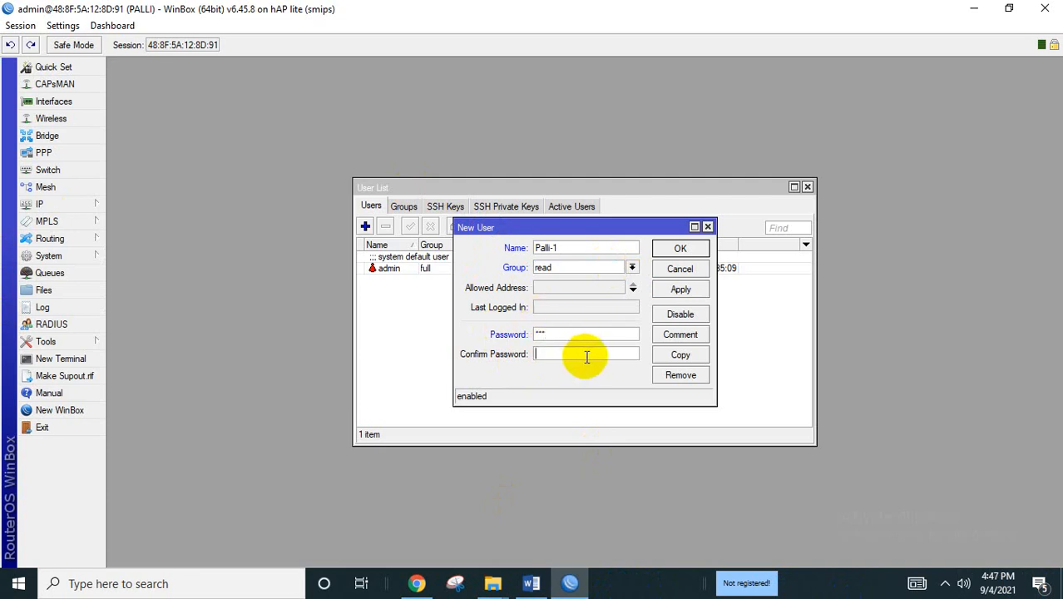
pyautogui.write('***')
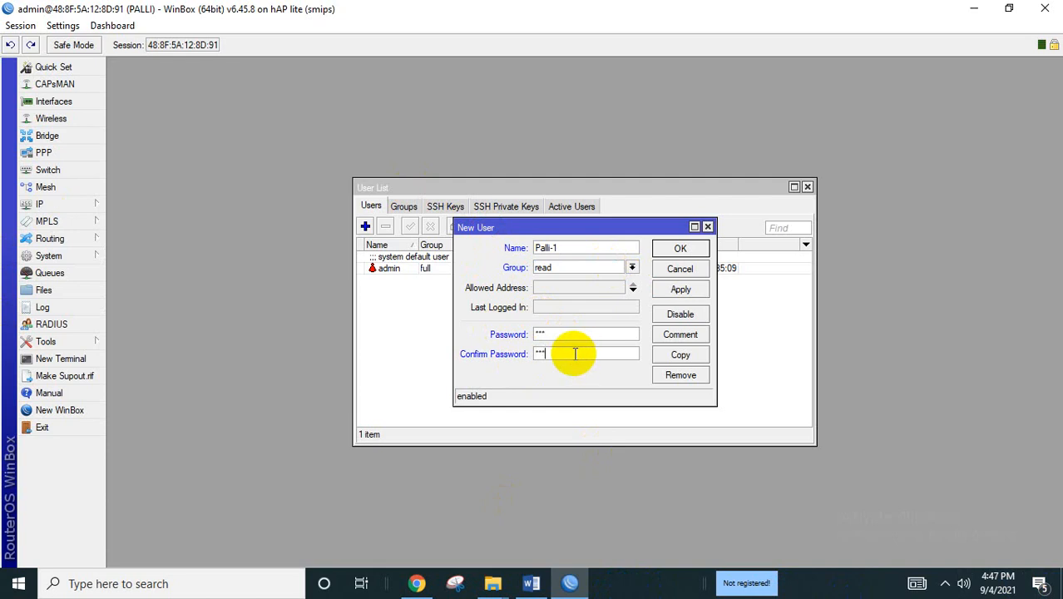
pyautogui.click(680, 288)
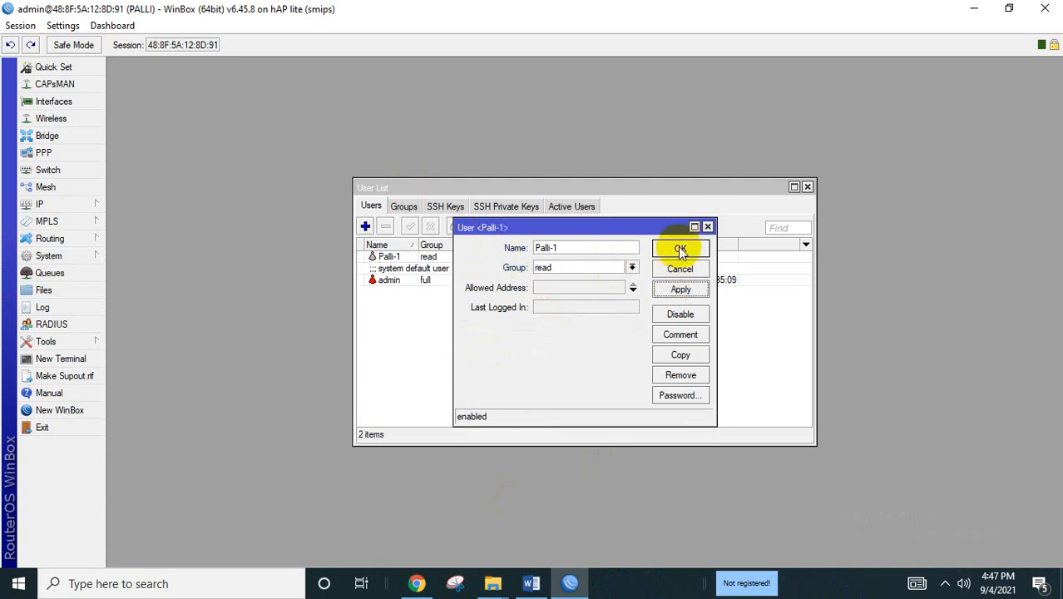
pyautogui.click(681, 250)
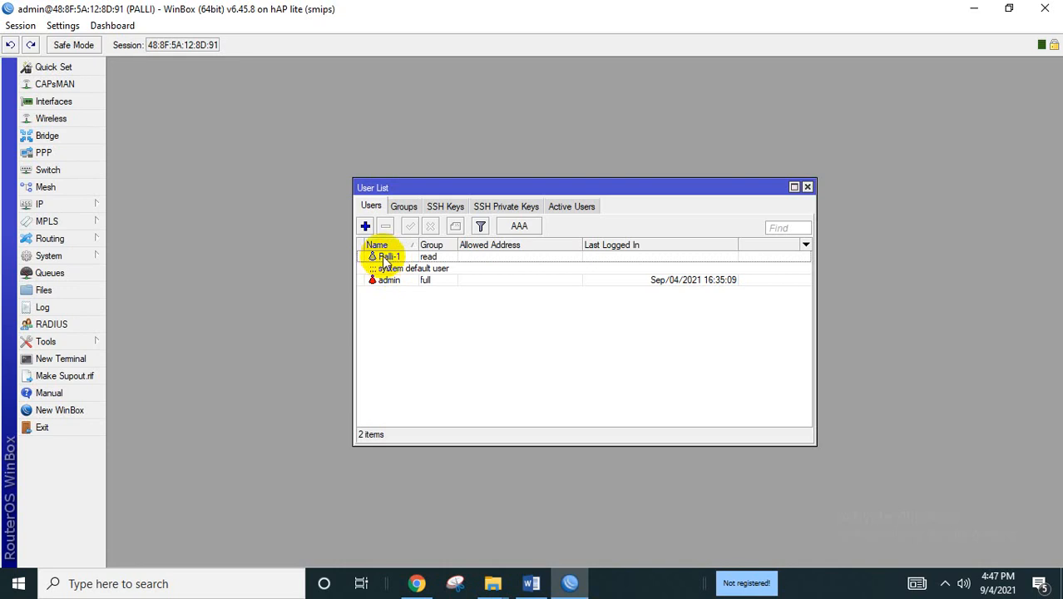
# Check the router's active user sessions, and return to the list of user accounts
pyautogui.click(382, 256)
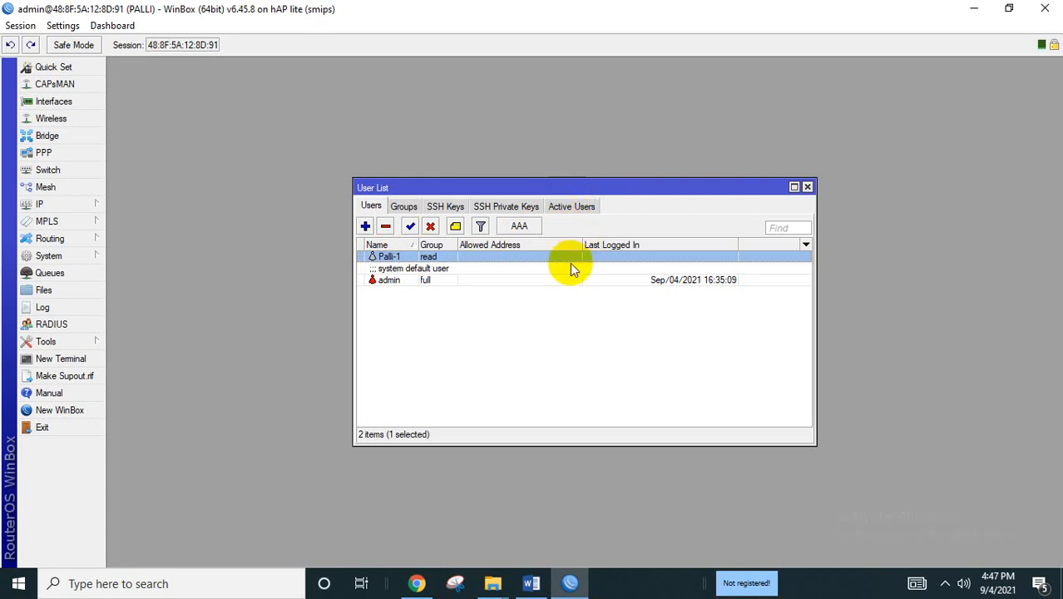
pyautogui.click(582, 208)
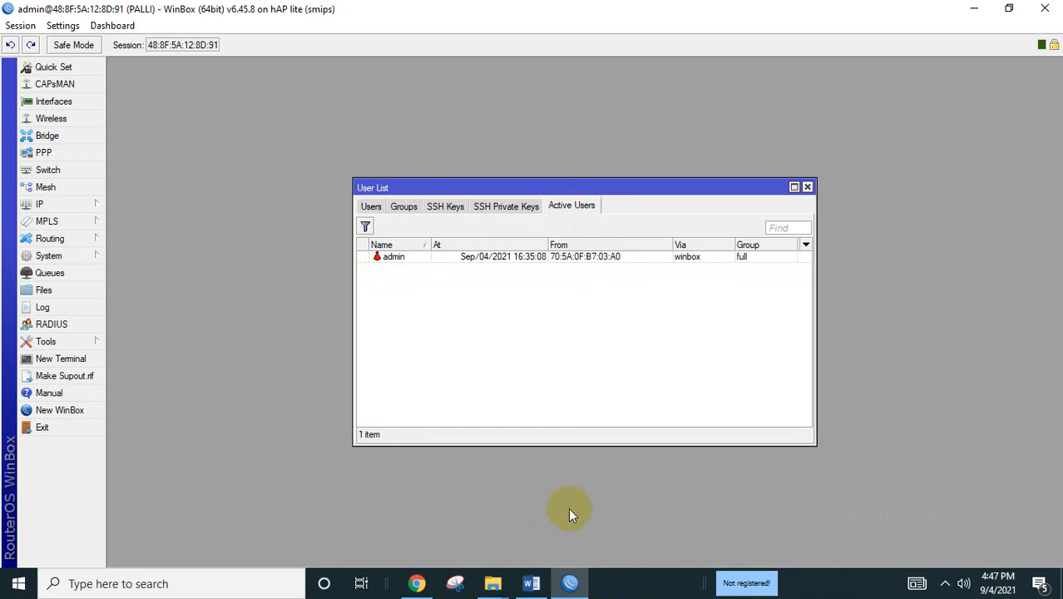
pyautogui.click(543, 260)
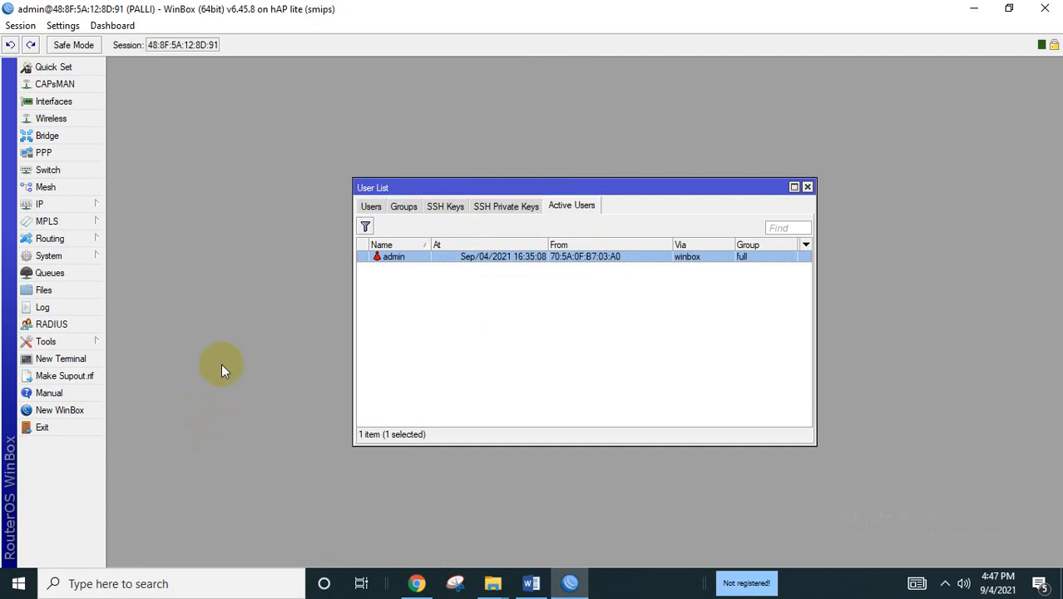
pyautogui.click(371, 206)
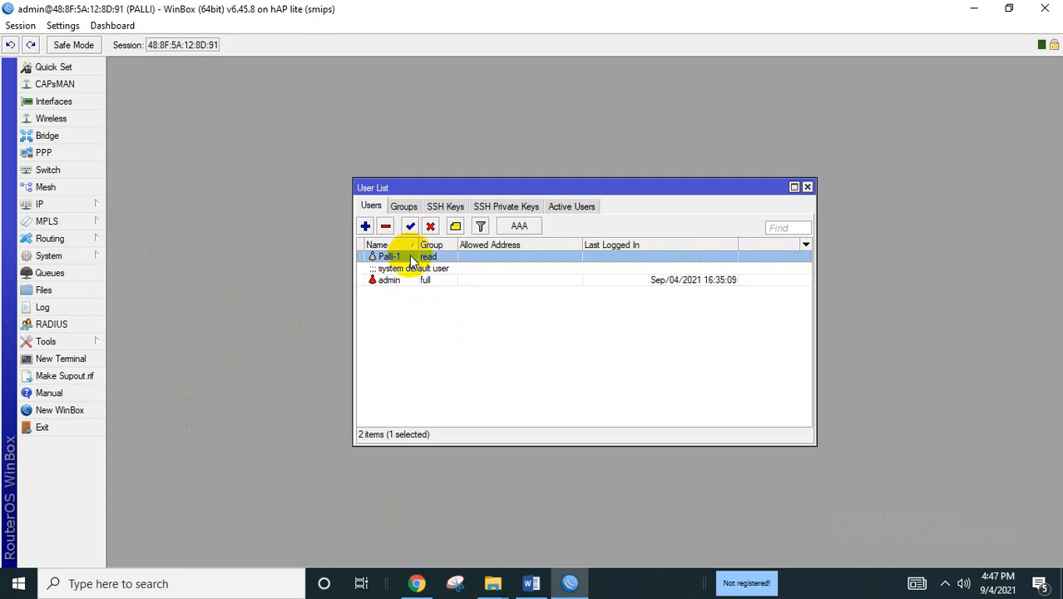
# Open a new WinBox login window and try to connect to the router as palli-1 with the account password
pyautogui.click(70, 412)
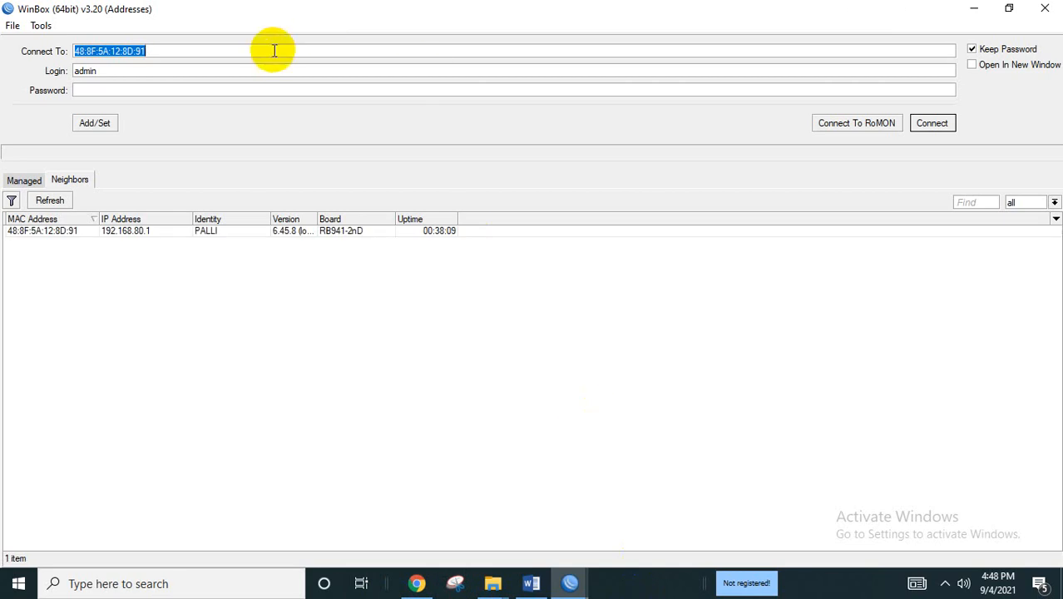
pyautogui.press('Tab')
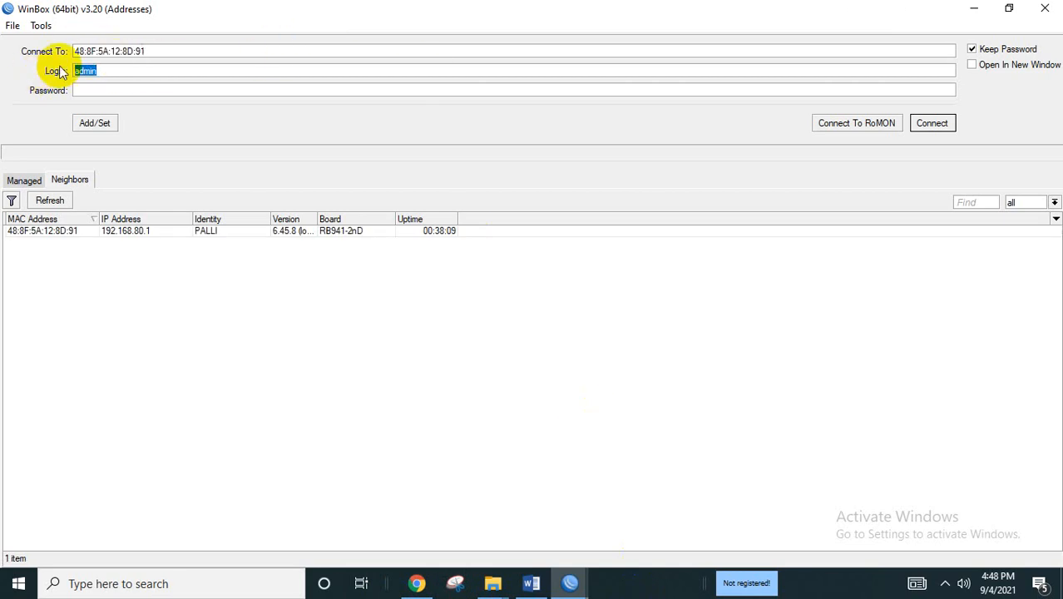
pyautogui.press('BackSpace')
pyautogui.write('palli-1')
pyautogui.click(143, 85)
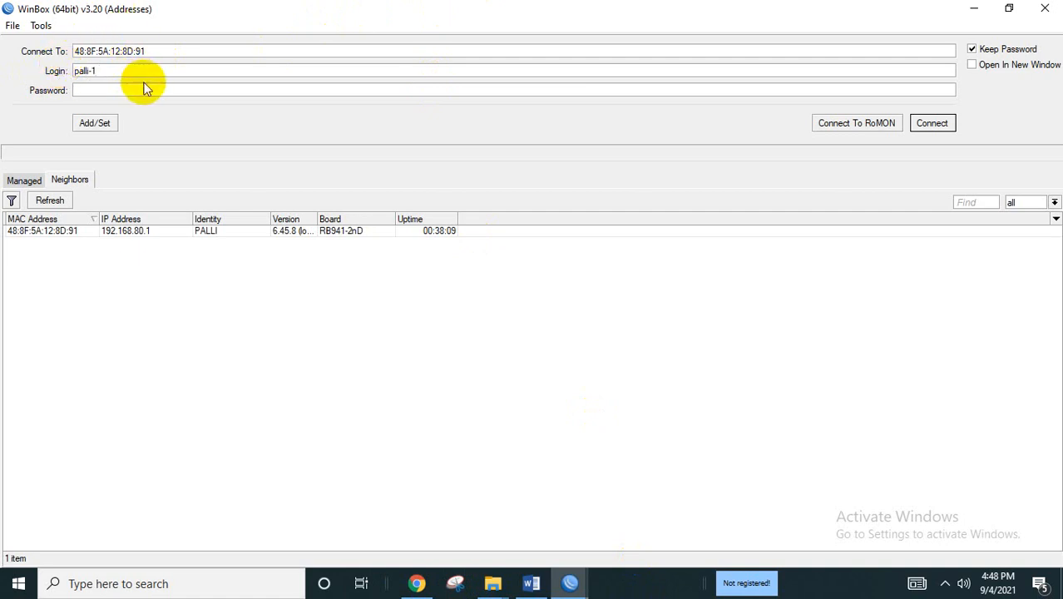
pyautogui.write('****')
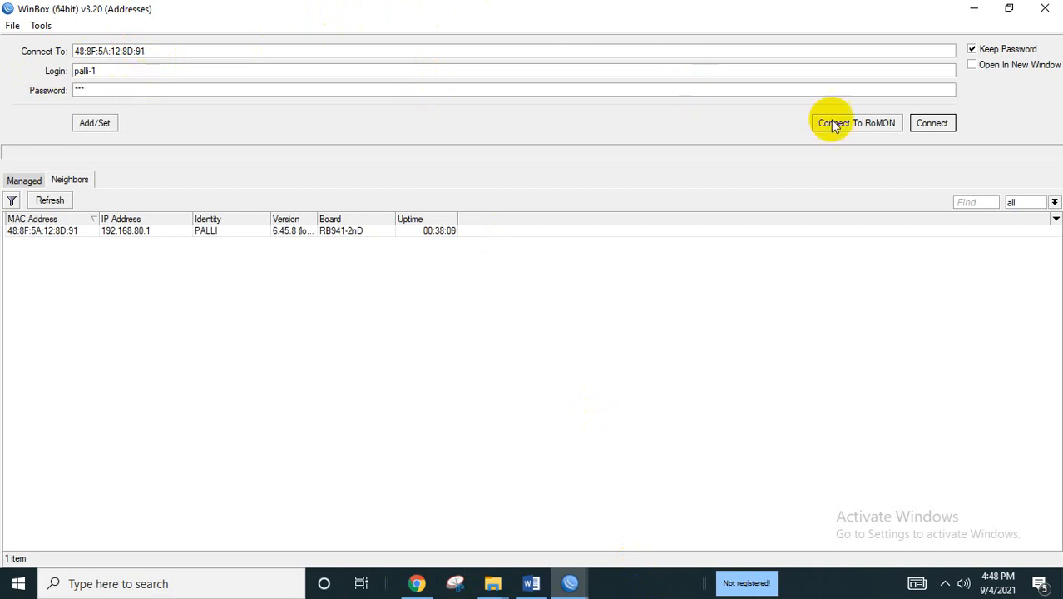
pyautogui.click(936, 130)
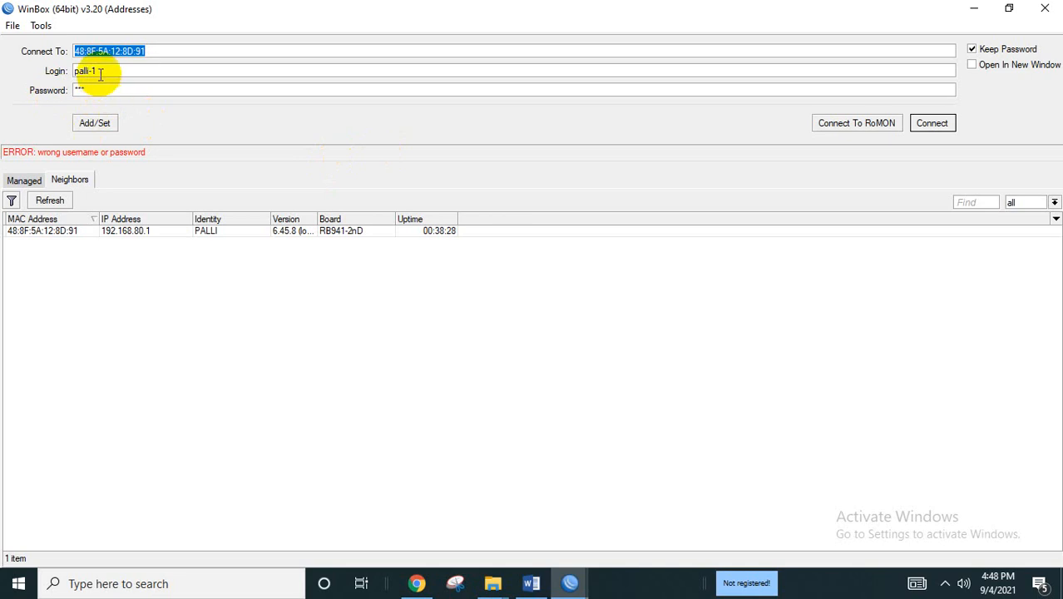
# Re-enter the final 1 of the palli-1 login, retry the connection, and return to the admin session's user list
pyautogui.click(129, 70)
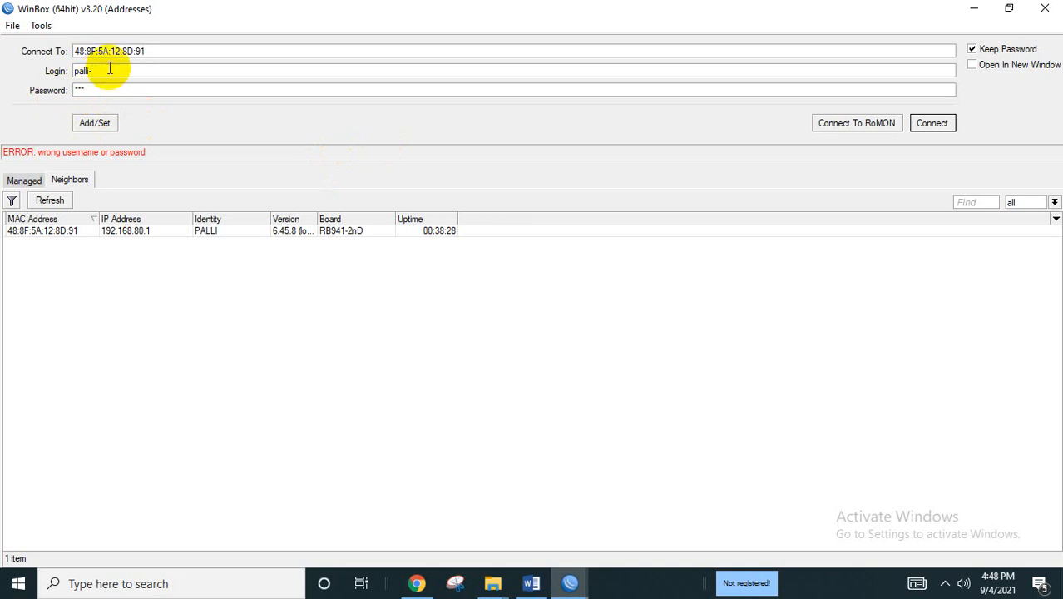
pyautogui.write('1')
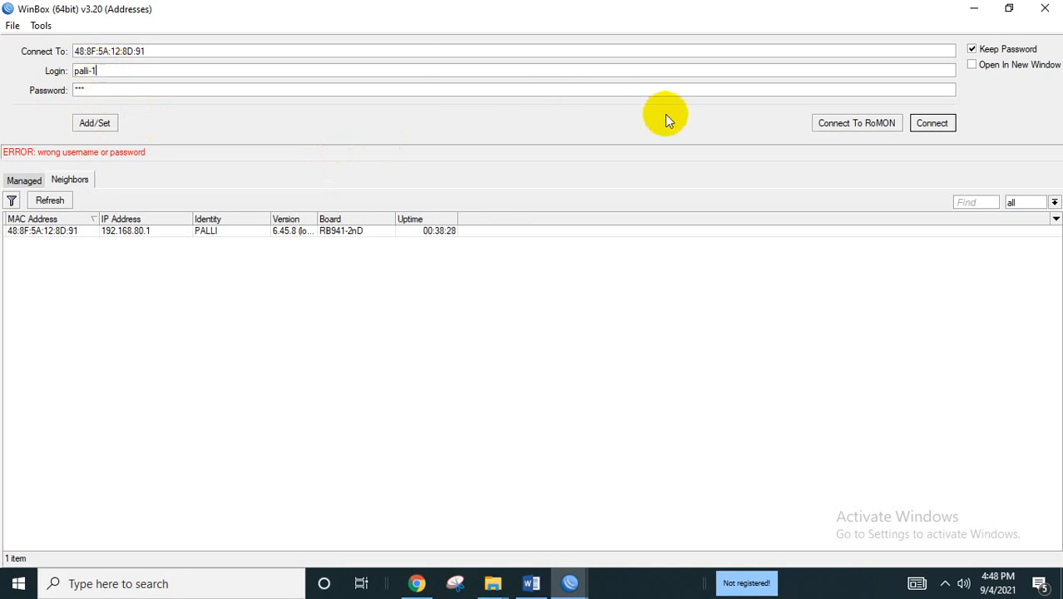
pyautogui.click(938, 131)
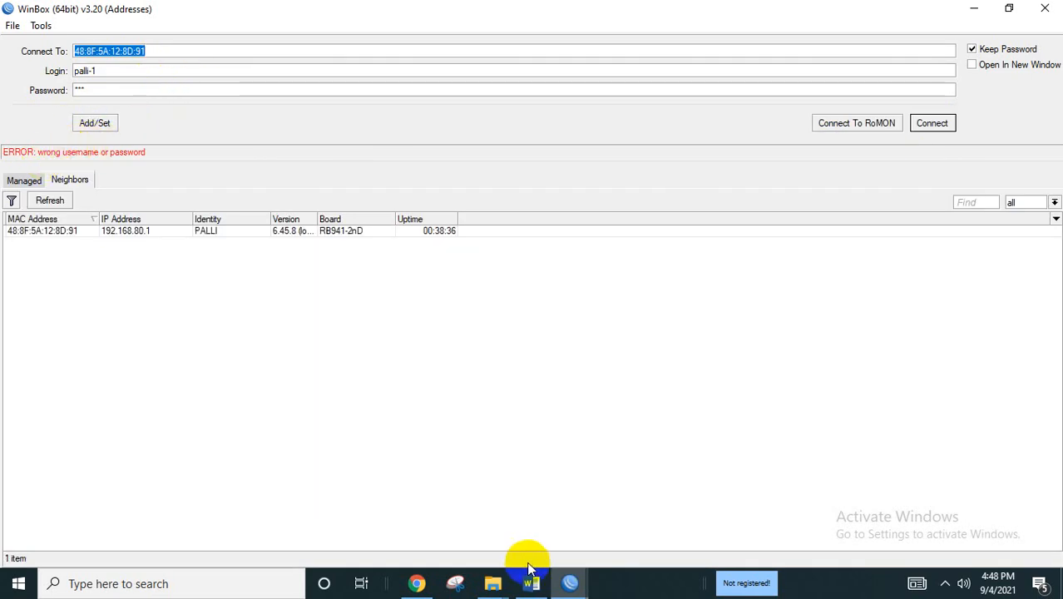
pyautogui.click(570, 583)
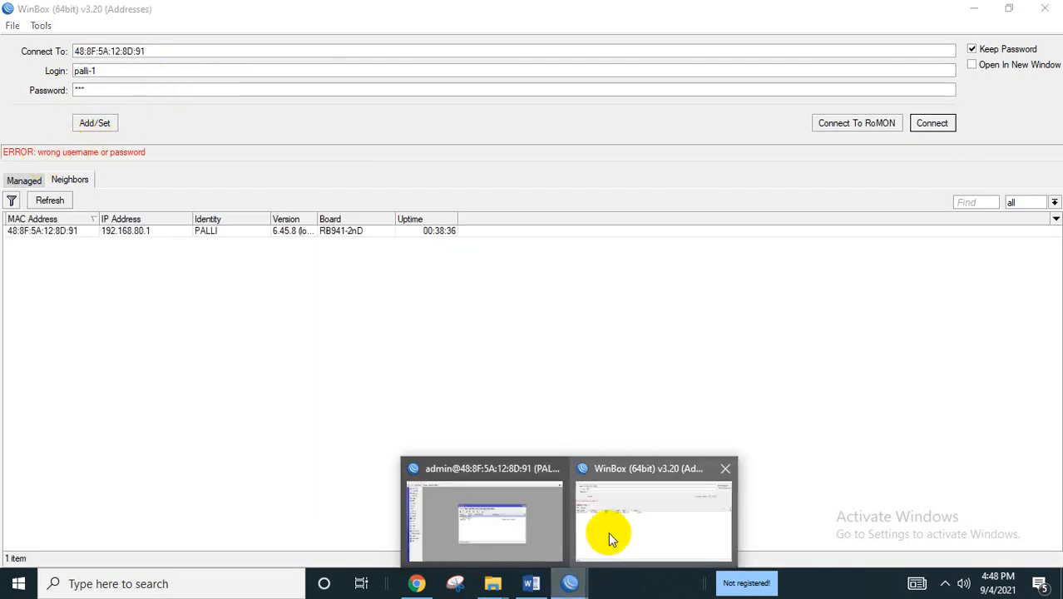
pyautogui.click(520, 517)
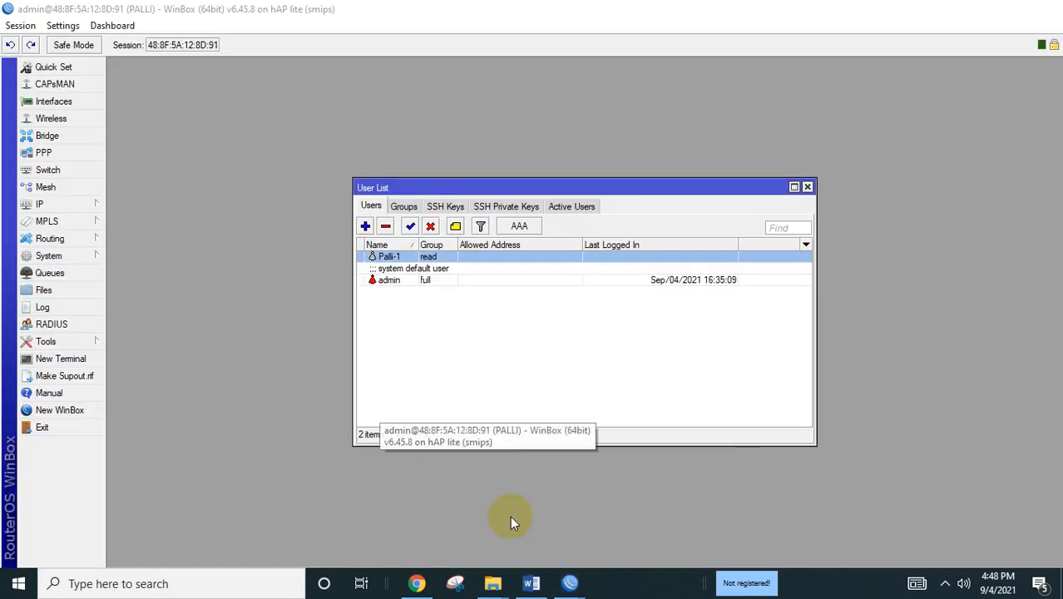
# Open the properties of user Palli-1 and copy the exact user name
pyautogui.doubleClick(405, 261)
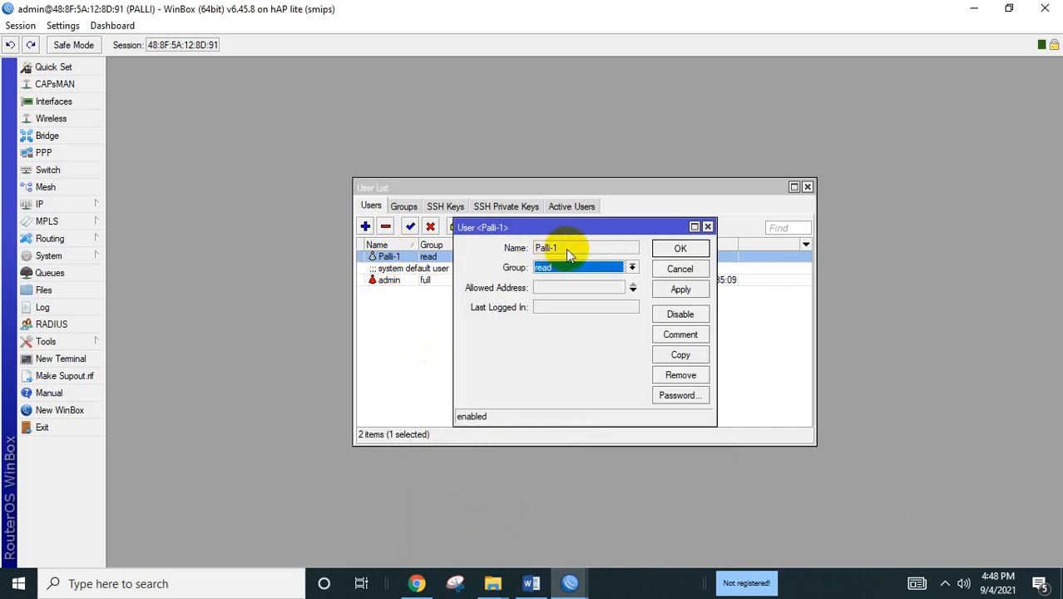
pyautogui.doubleClick(541, 250)
pyautogui.rightClick(543, 251)
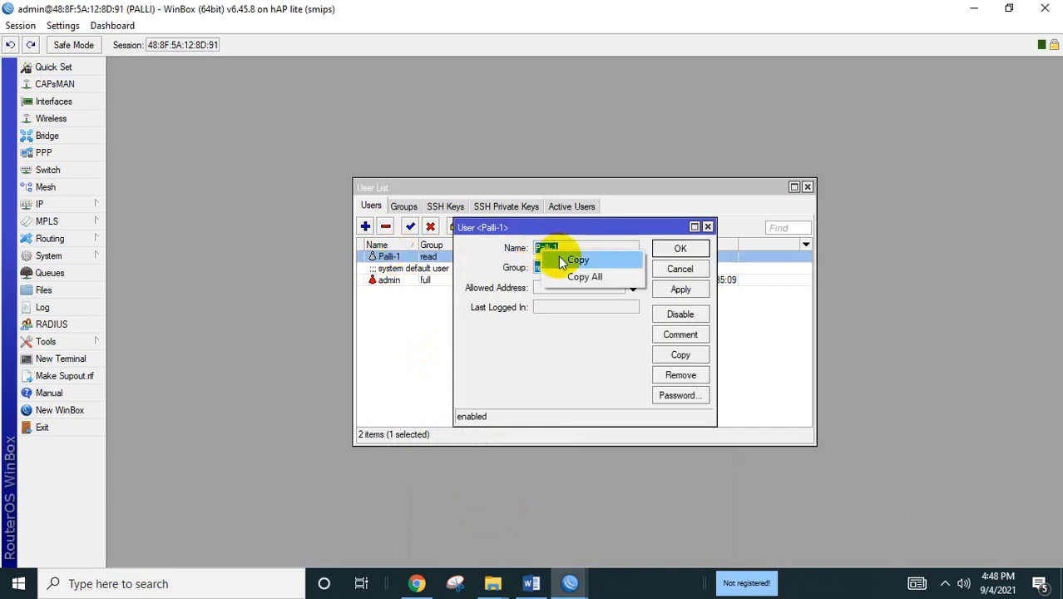
pyautogui.click(560, 258)
# In the WinBox login window, replace the login name with the copied Palli-1 and connect to the router
pyautogui.moveTo(568, 587)
pyautogui.click(693, 534)
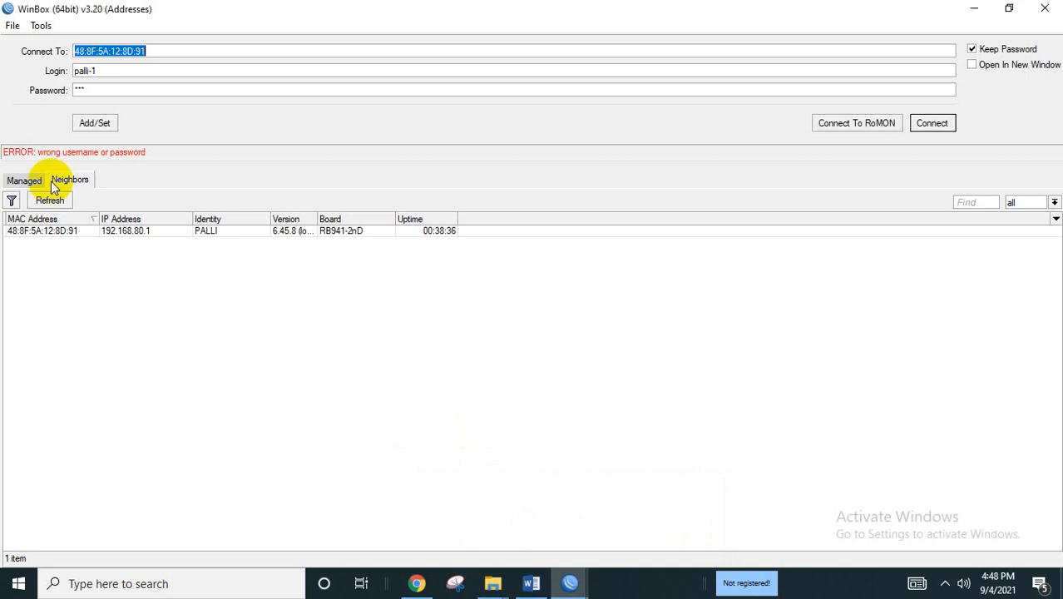
pyautogui.click(98, 70)
pyautogui.doubleClick(98, 71)
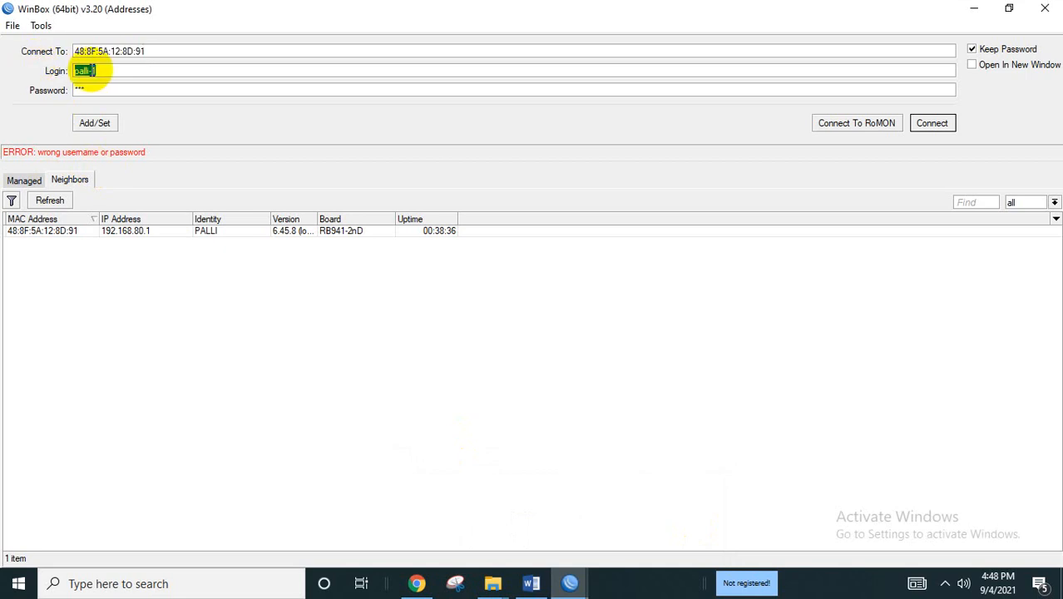
pyautogui.rightClick(97, 71)
pyautogui.click(125, 114)
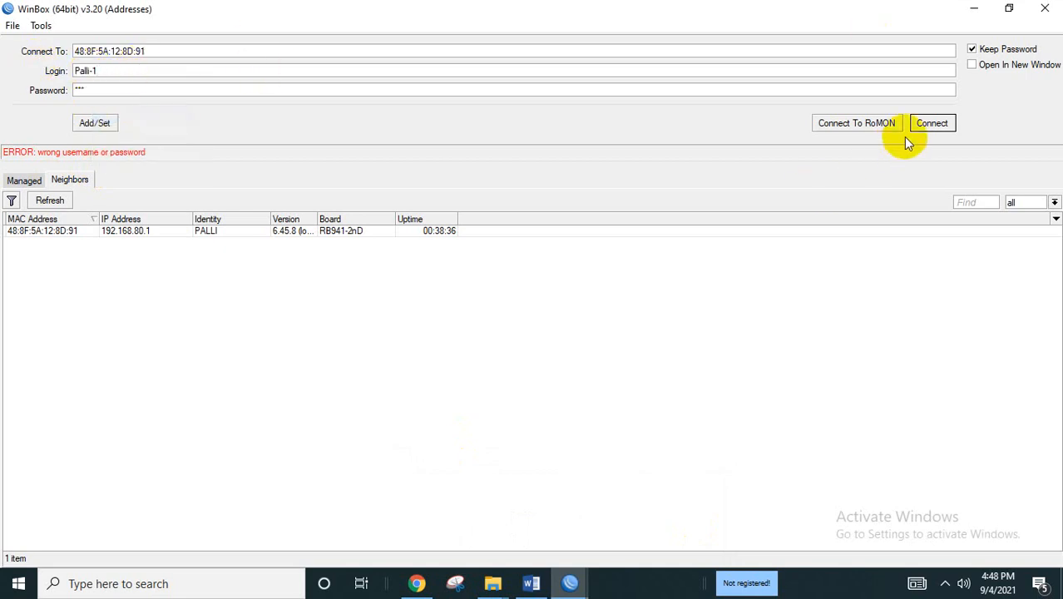
pyautogui.click(931, 123)
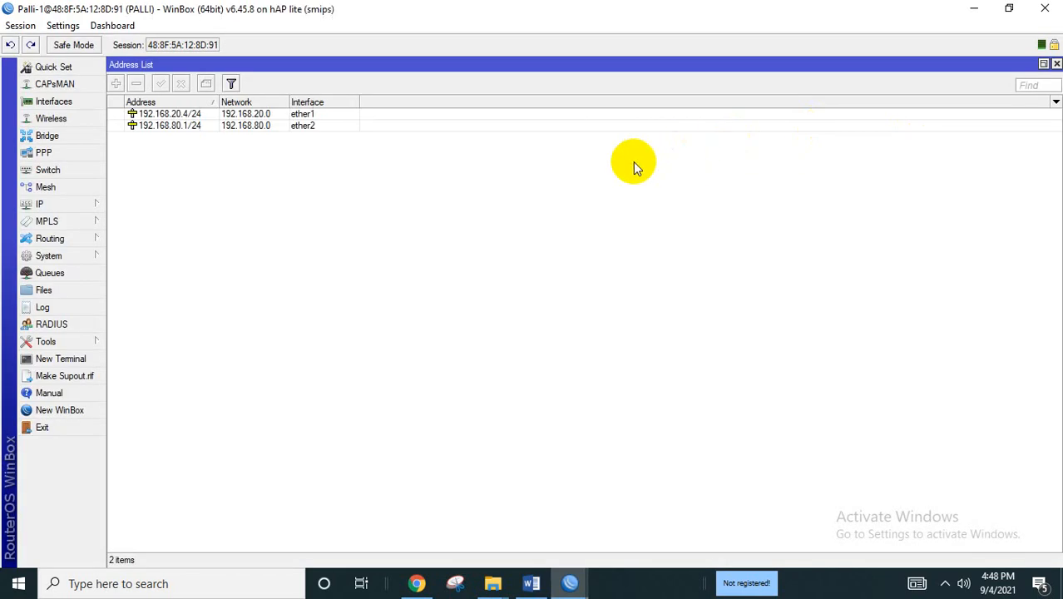
# Check which editing actions the read-only session allows on the ether2 and ether1 IP addresses
pyautogui.click(287, 128)
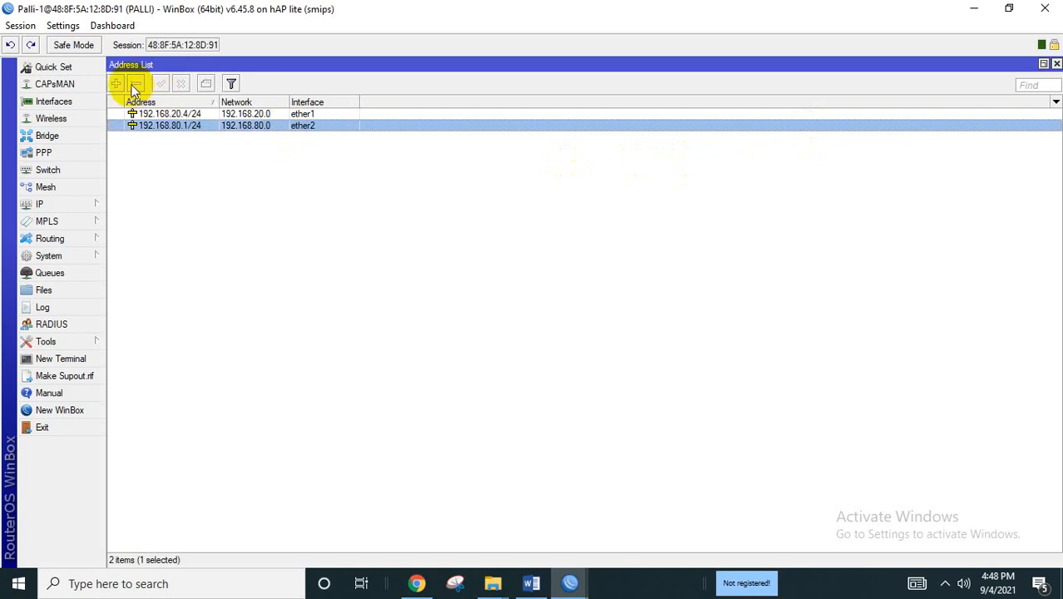
pyautogui.click(156, 114)
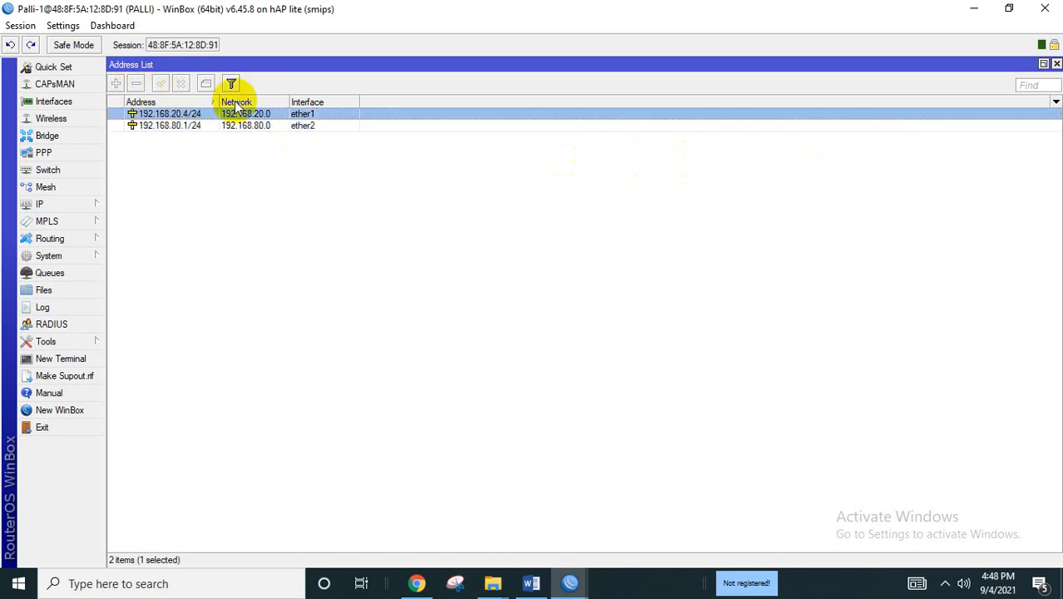
pyautogui.click(205, 87)
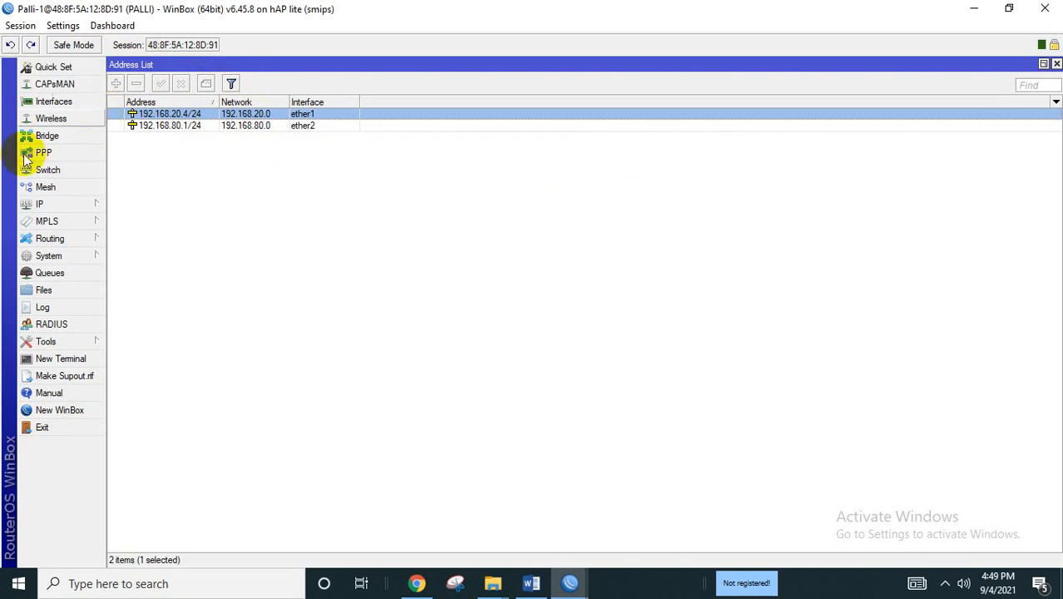
# Check the editing actions available for simple queue hhh, and look through the interface queues, queue tree and queue types
pyautogui.click(71, 274)
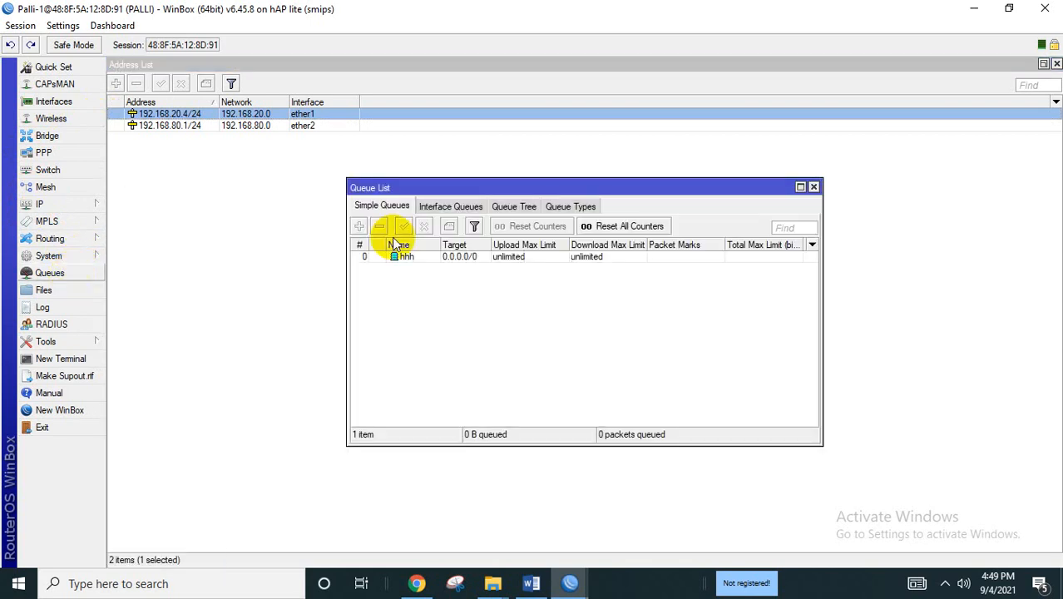
pyautogui.click(443, 257)
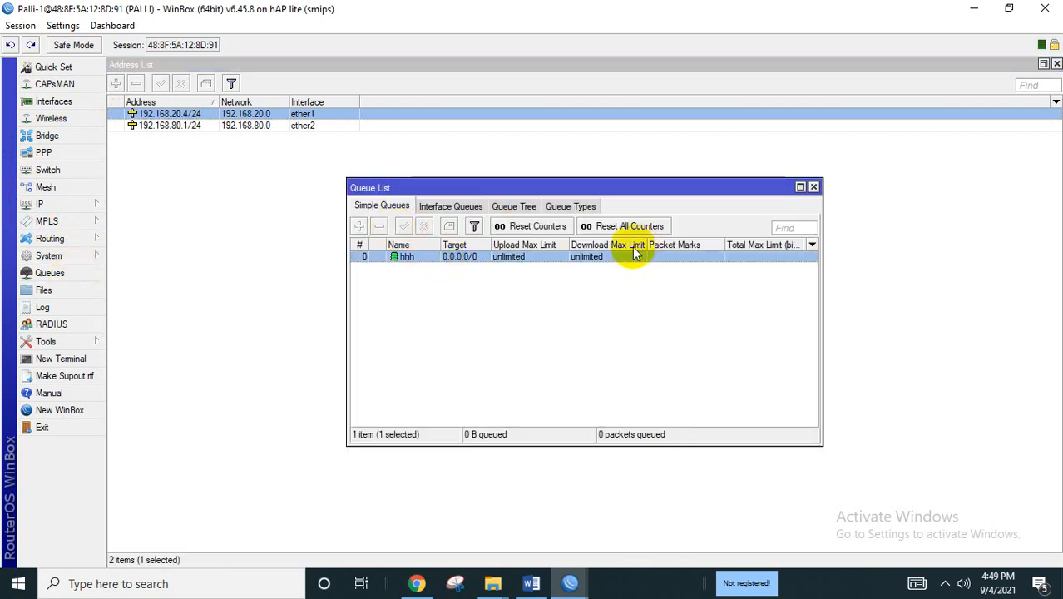
pyautogui.click(454, 207)
pyautogui.click(504, 212)
pyautogui.click(557, 206)
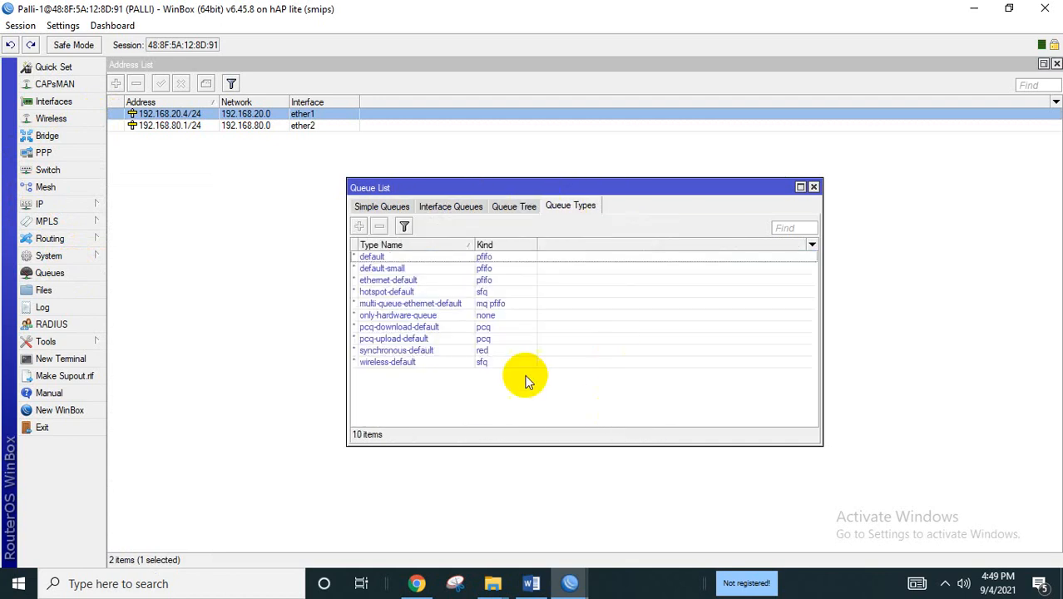
pyautogui.click(380, 207)
pyautogui.click(472, 305)
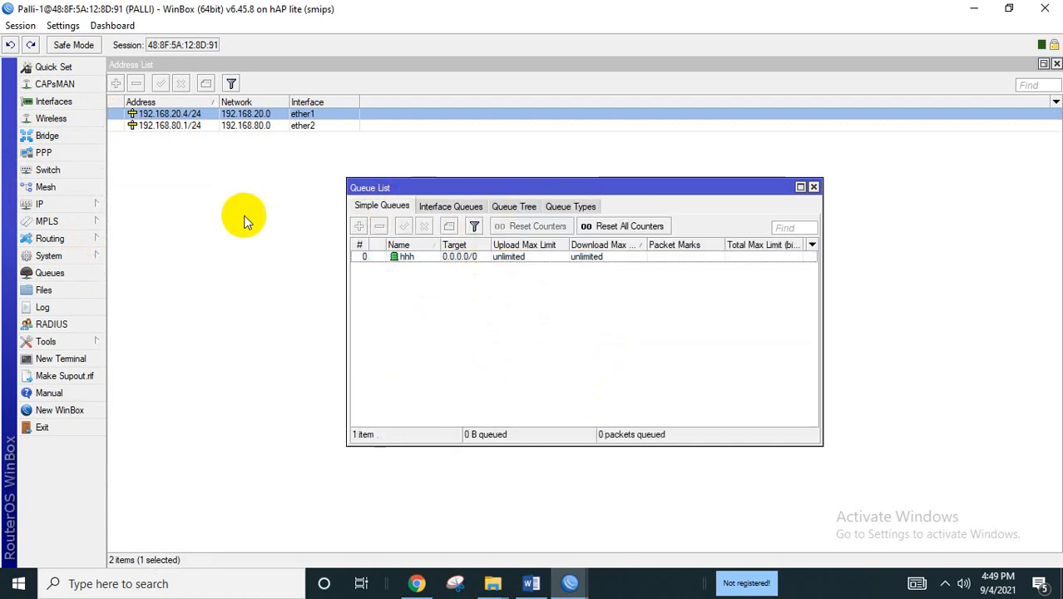
# Ping 192.168.20.1 from its ARP list entry, stop the ping, and close the ping, ARP and queue windows
pyautogui.click(75, 208)
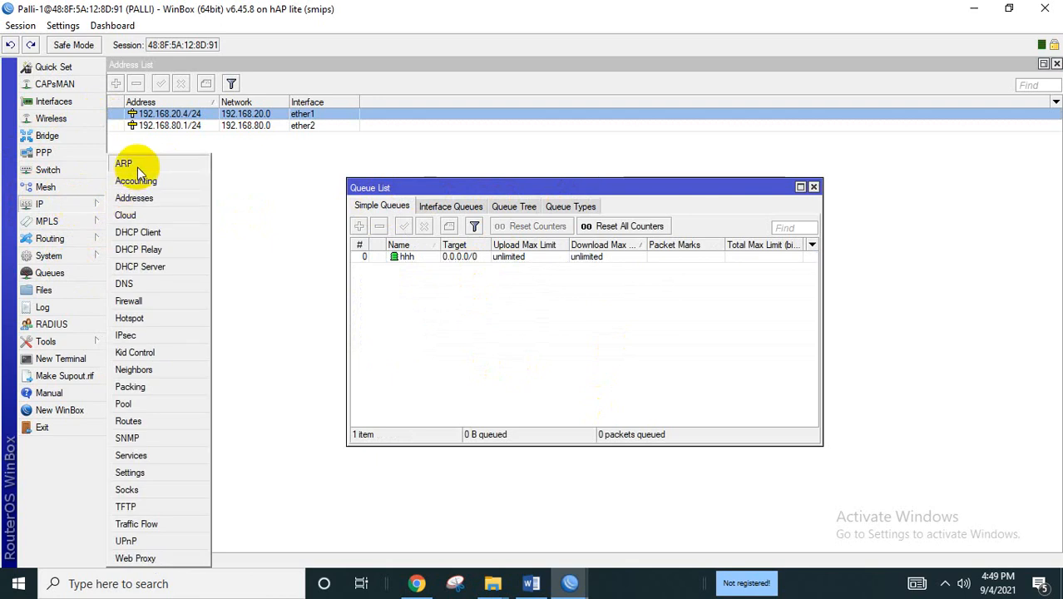
pyautogui.click(135, 167)
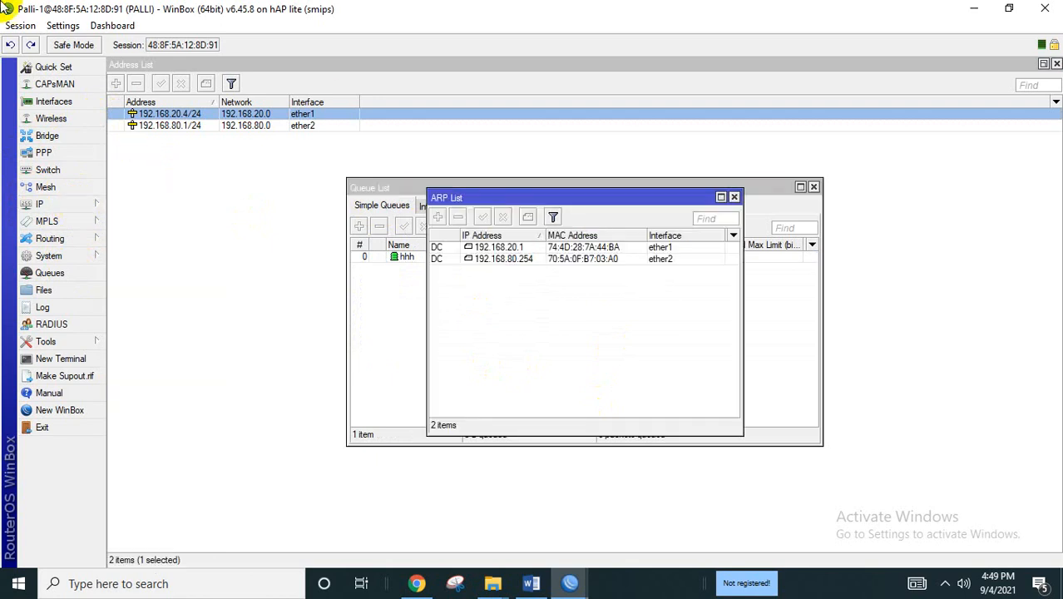
pyautogui.click(587, 259)
pyautogui.rightClick(587, 248)
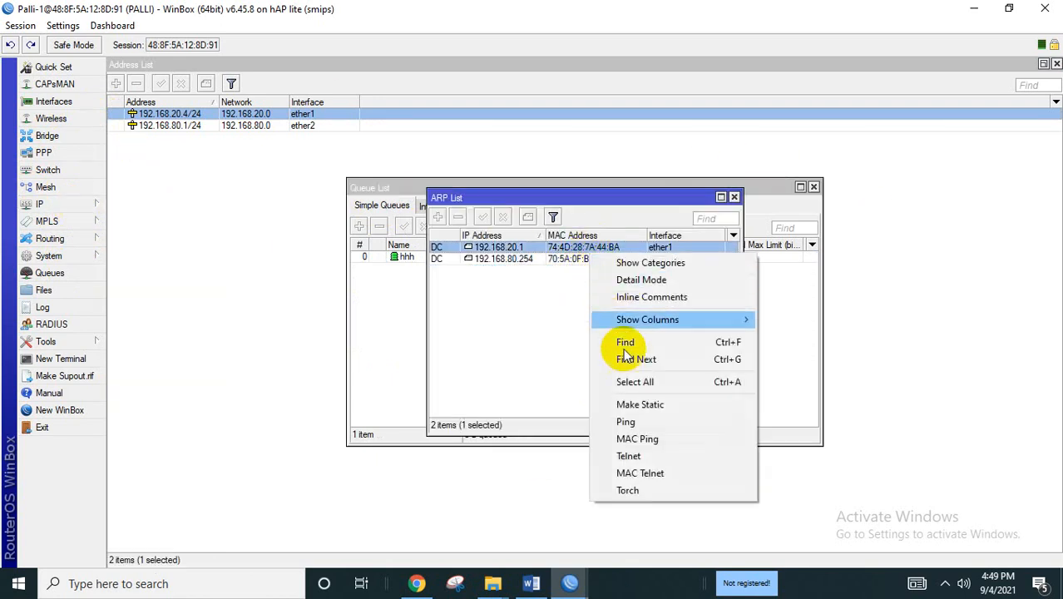
pyautogui.click(653, 421)
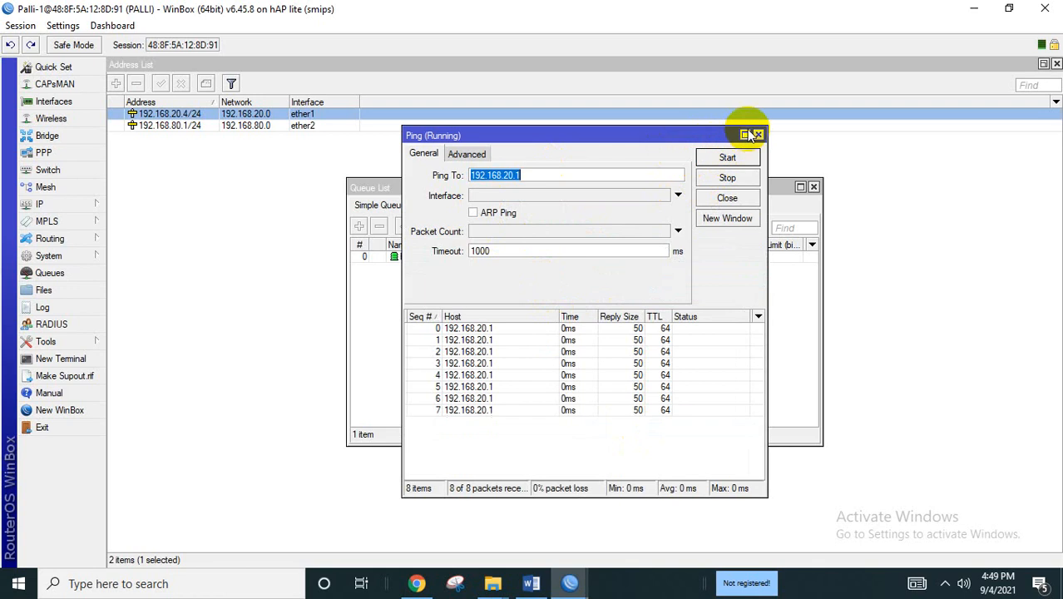
pyautogui.click(740, 178)
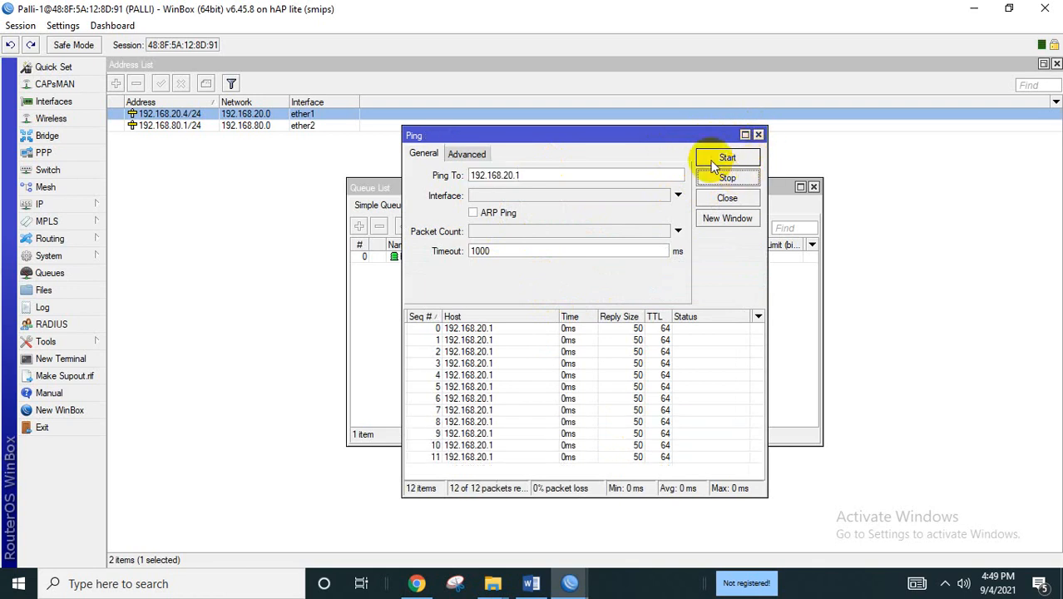
pyautogui.click(758, 135)
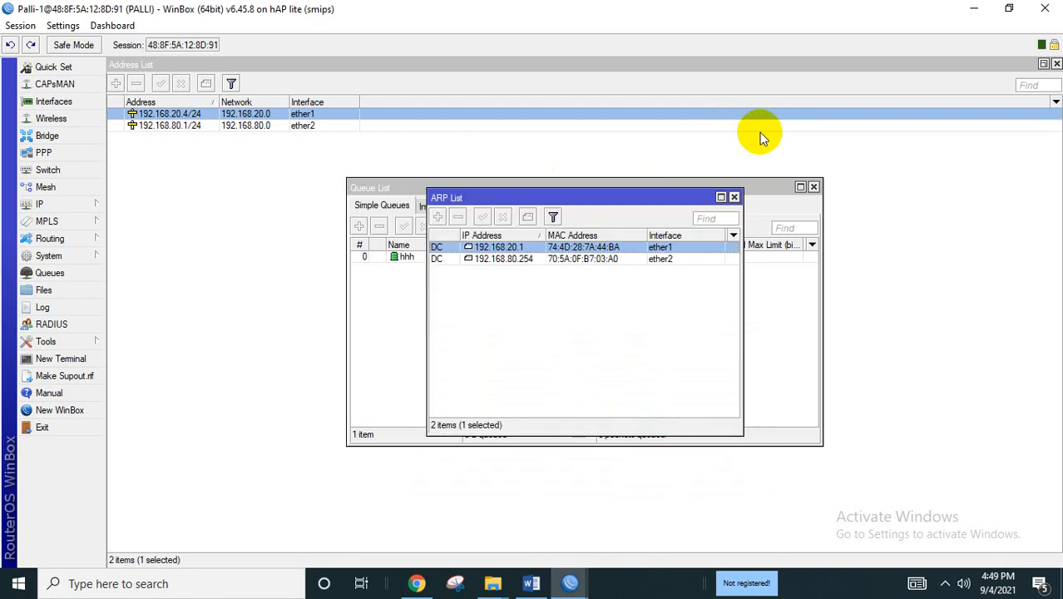
pyautogui.click(735, 198)
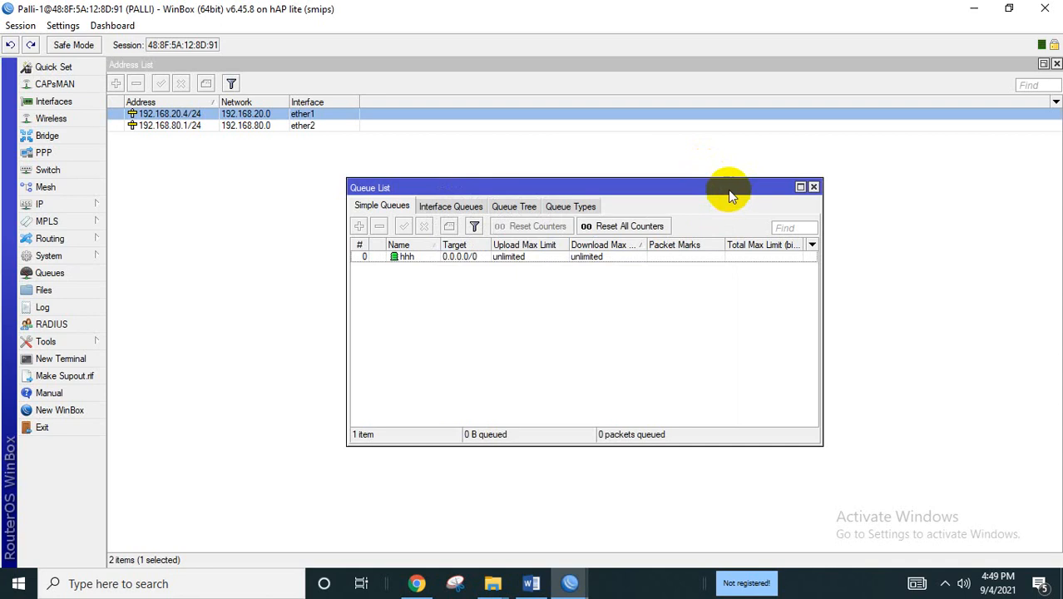
pyautogui.click(814, 187)
# Close the Palli-1 session and delete user Palli-1 from the user list in the admin session
pyautogui.moveTo(578, 582)
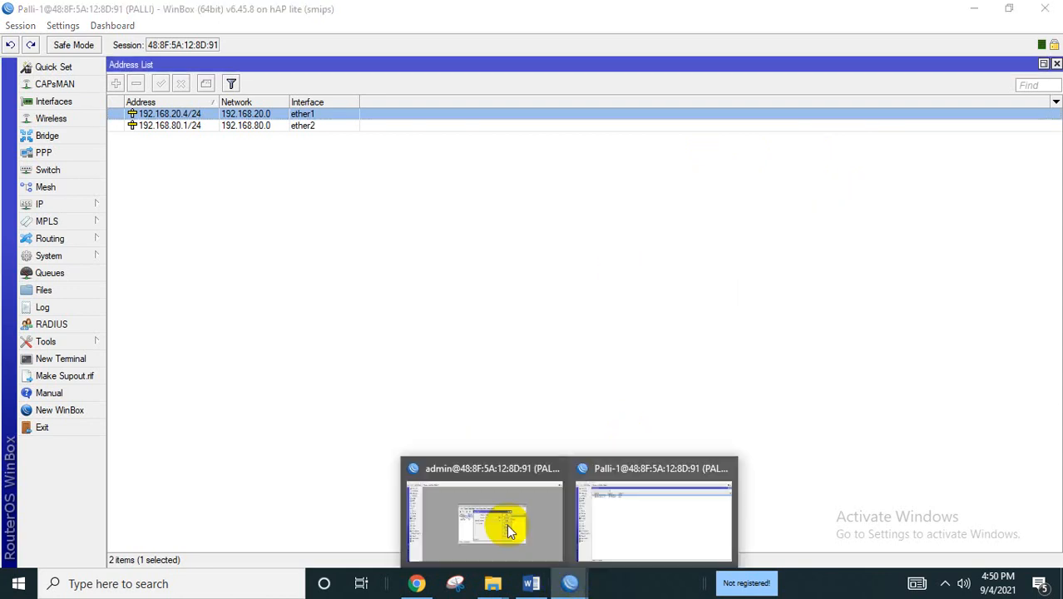
pyautogui.click(499, 521)
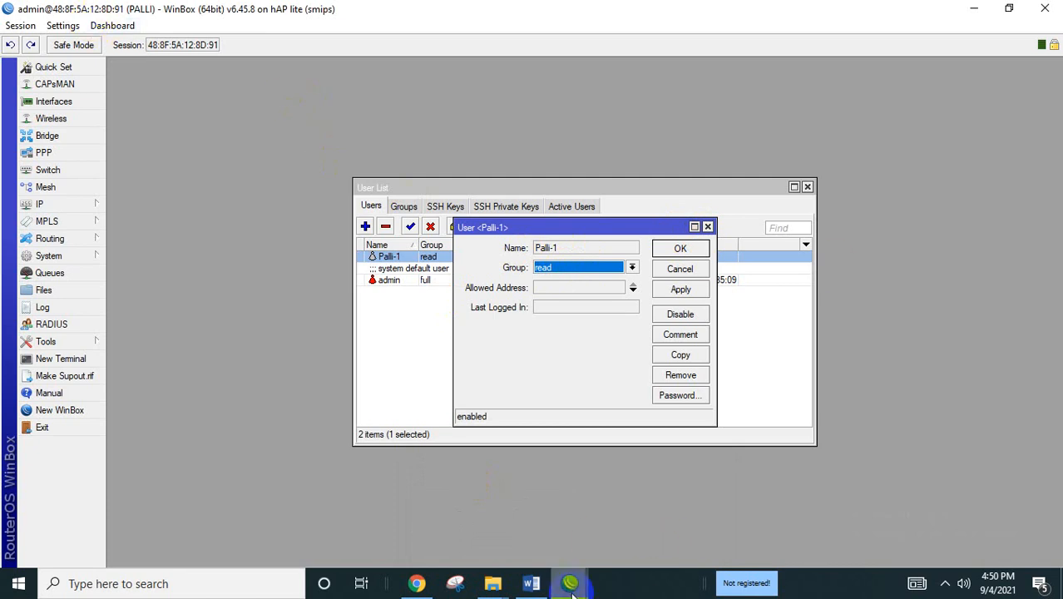
pyautogui.moveTo(570, 582)
pyautogui.click(665, 550)
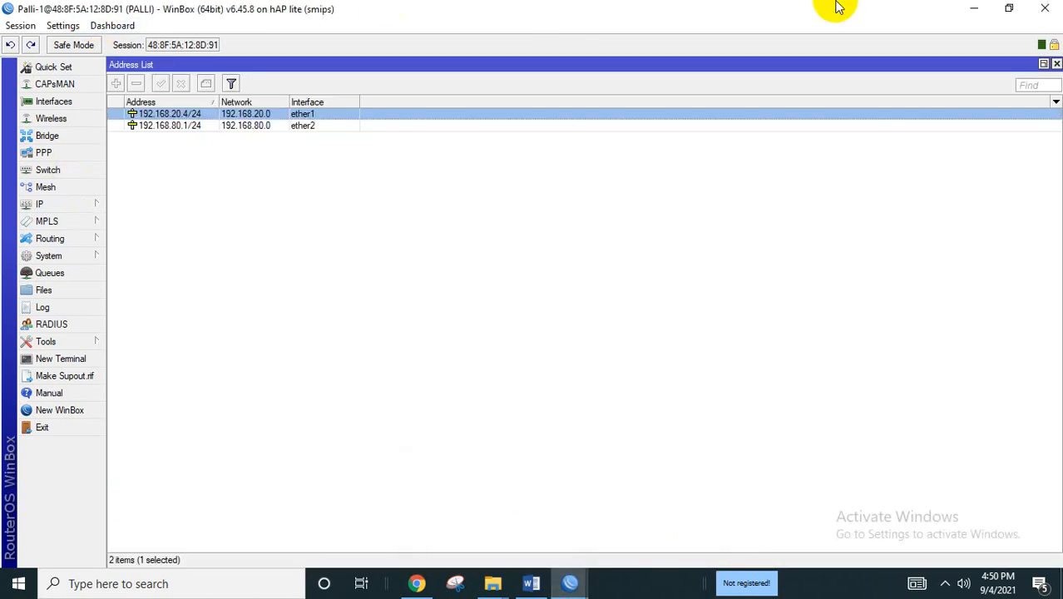
pyautogui.click(1049, 10)
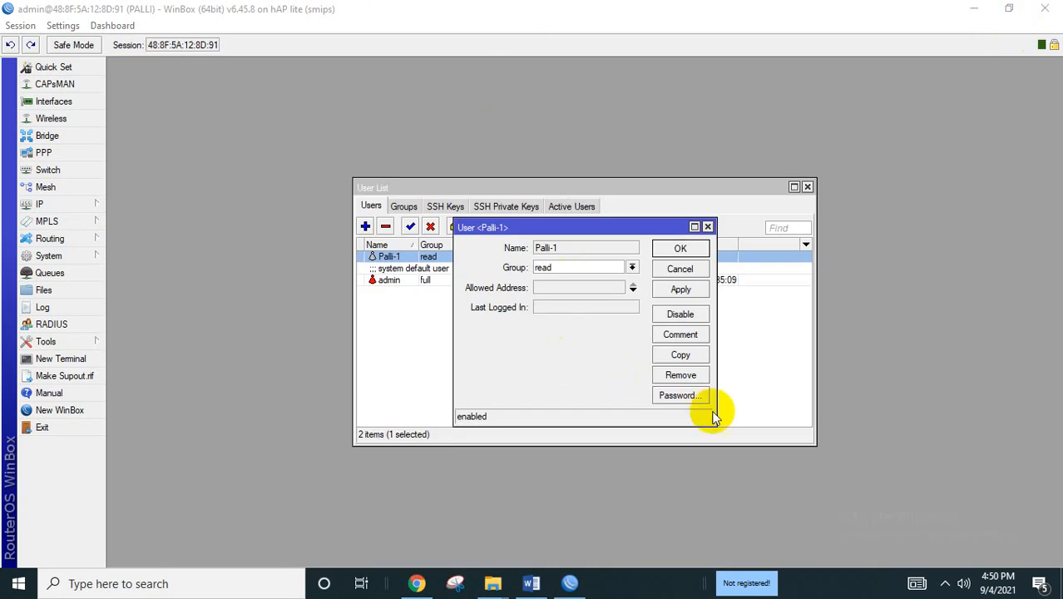
pyautogui.click(708, 227)
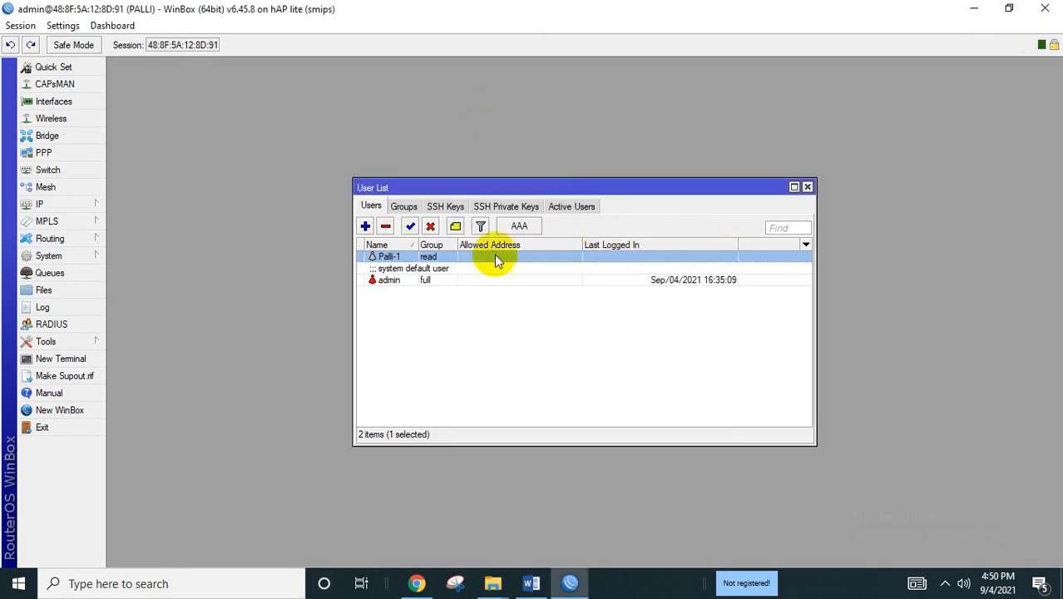
pyautogui.click(386, 225)
# Start a new user account named palli-2 and assign it to the write group
pyautogui.click(364, 226)
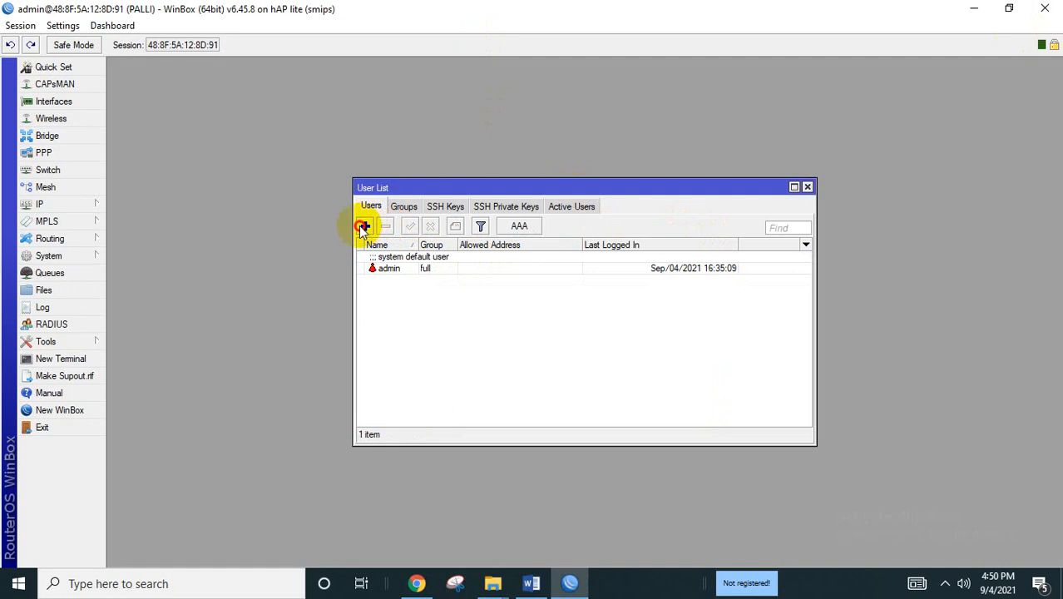
pyautogui.press('BackSpace')
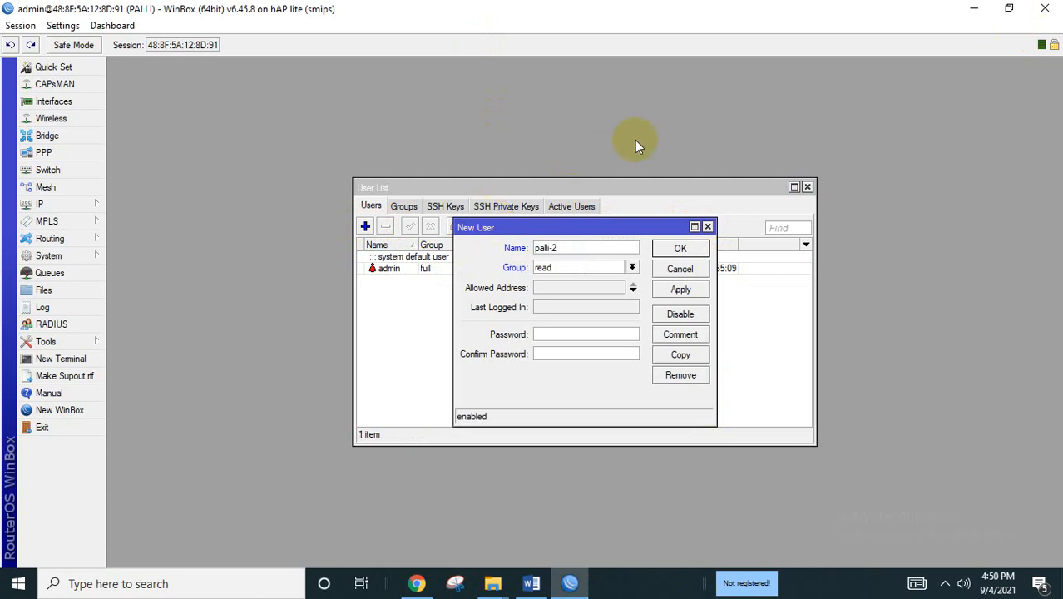
pyautogui.click(633, 267)
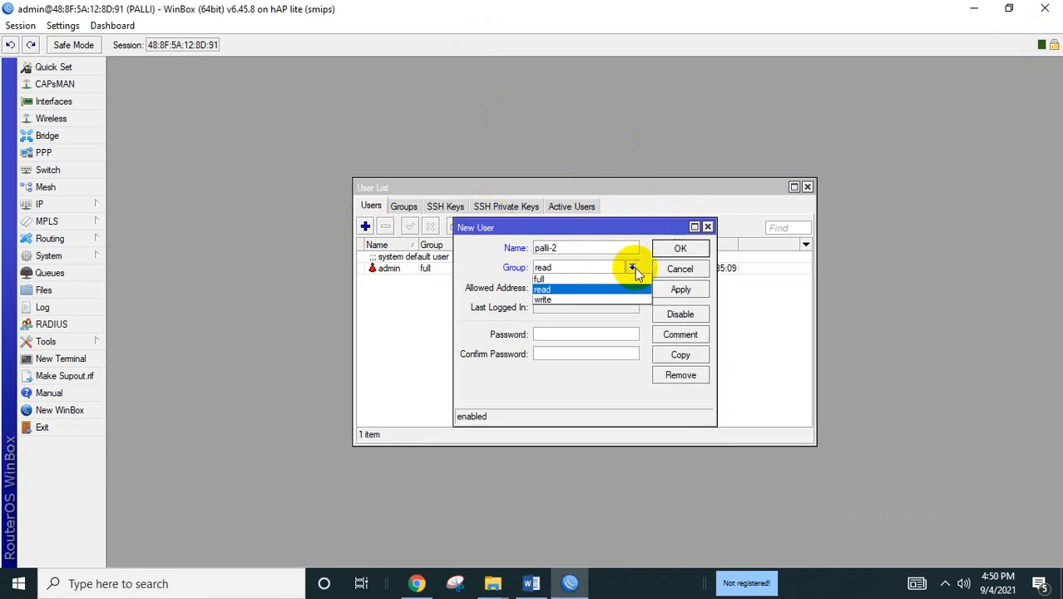
pyautogui.click(597, 300)
# Enter and confirm the account password for palli-2, and save the user
pyautogui.click(583, 334)
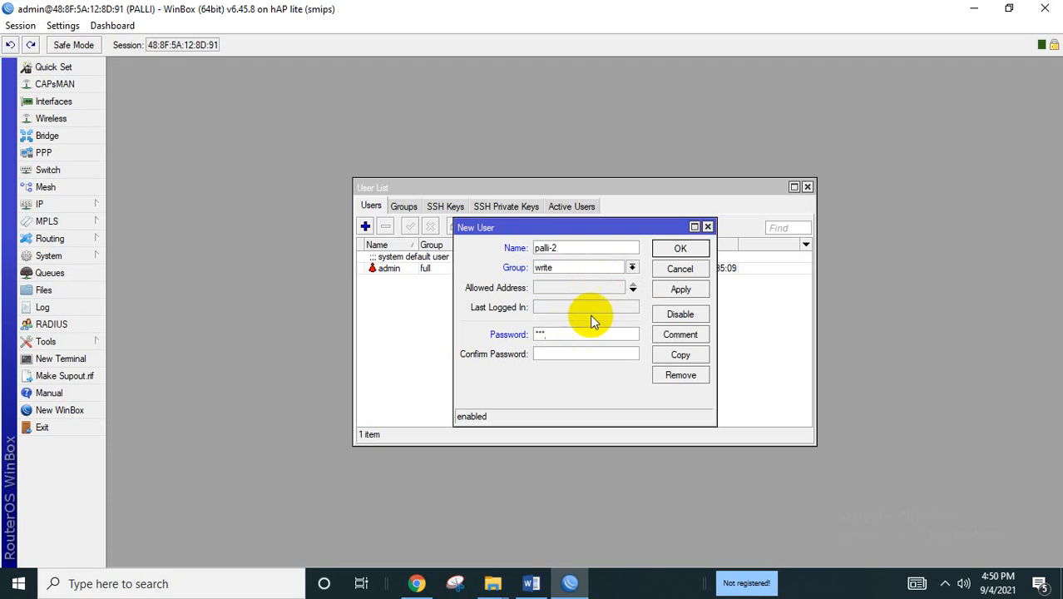
pyautogui.click(599, 353)
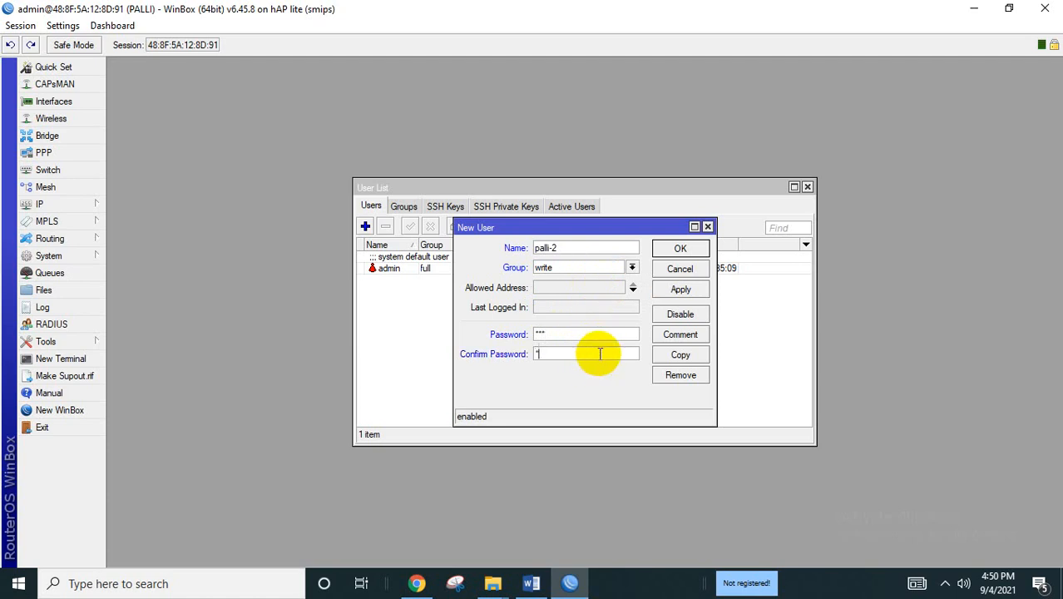
pyautogui.click(693, 291)
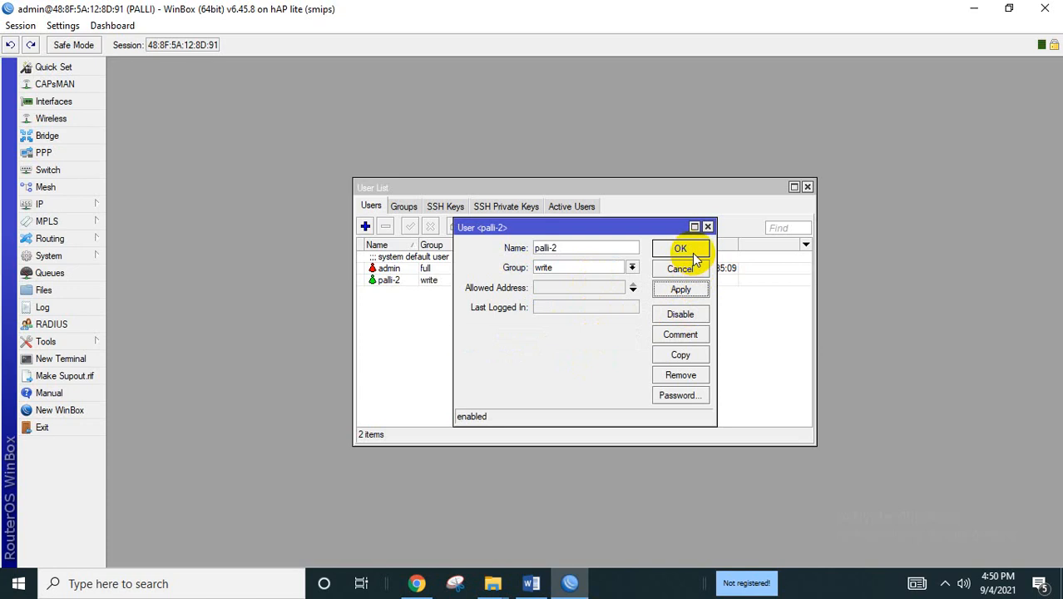
pyautogui.click(691, 251)
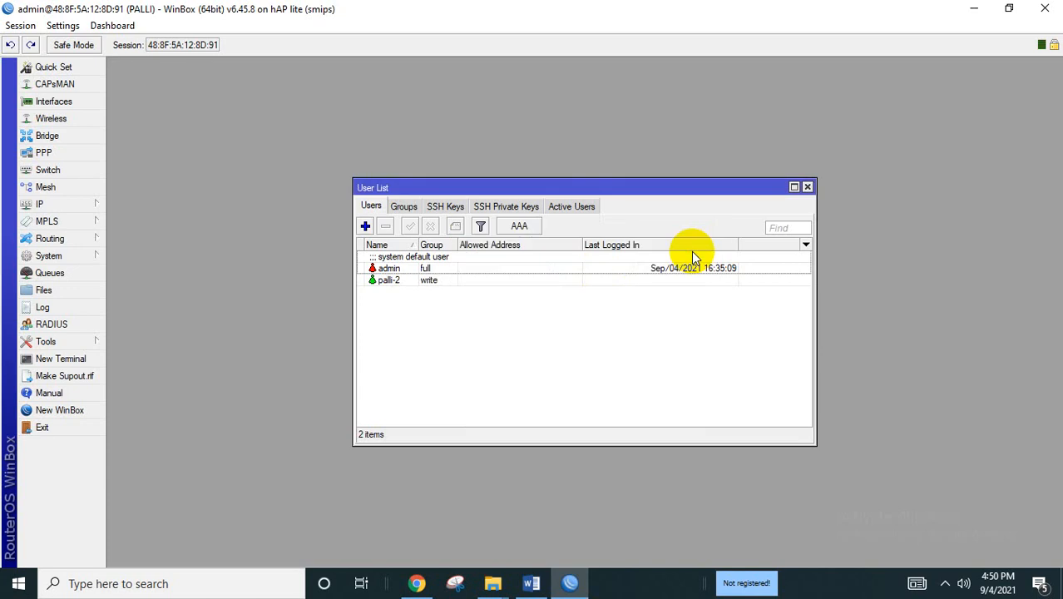
# Open a new WinBox login window and try to connect to 48:8F:5A:12:8D:91 with the login Palli-2
pyautogui.click(594, 282)
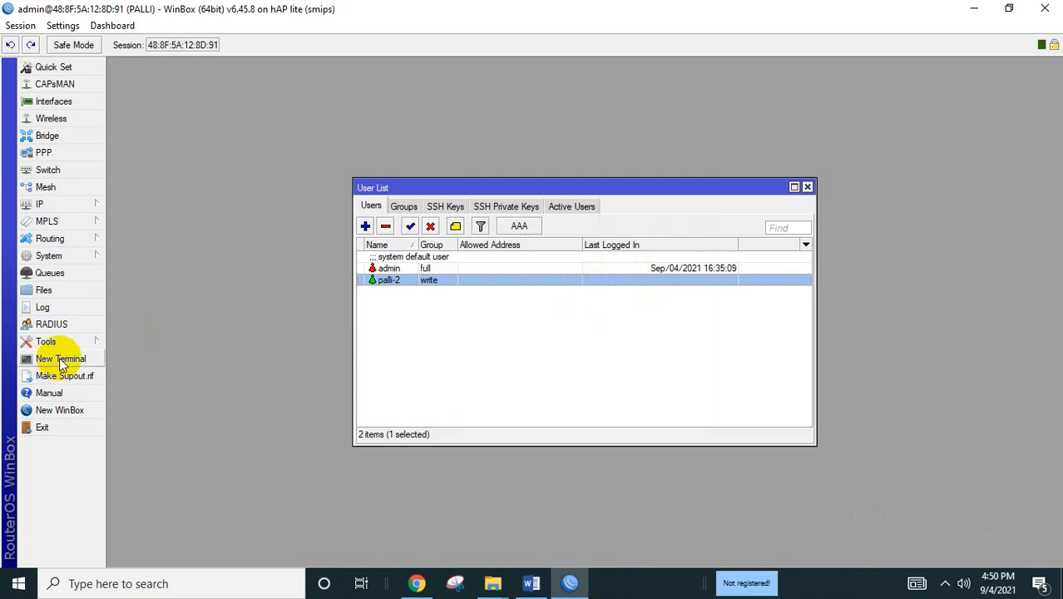
pyautogui.click(60, 410)
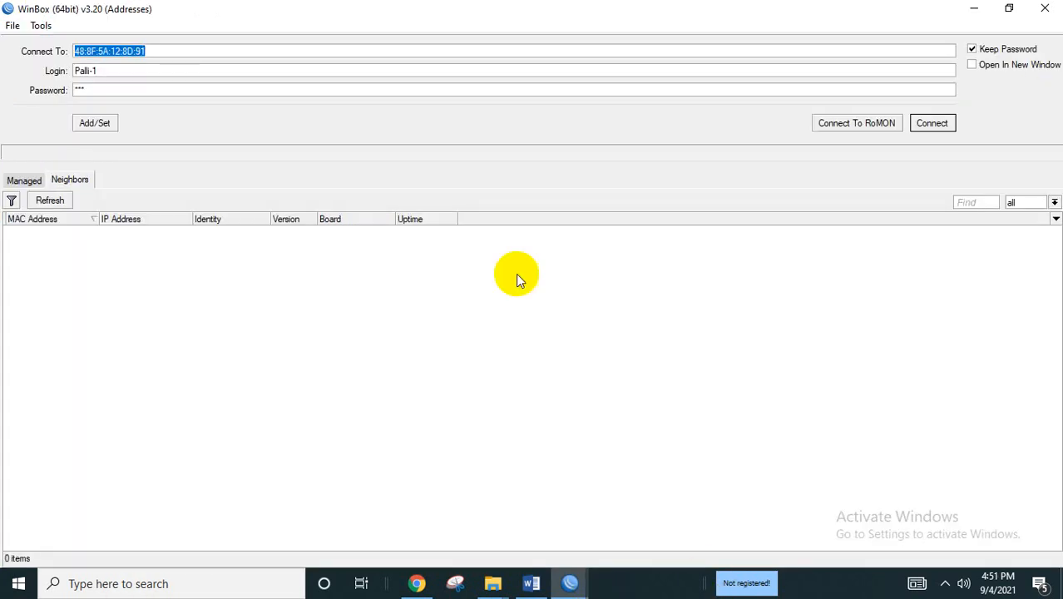
pyautogui.click(150, 70)
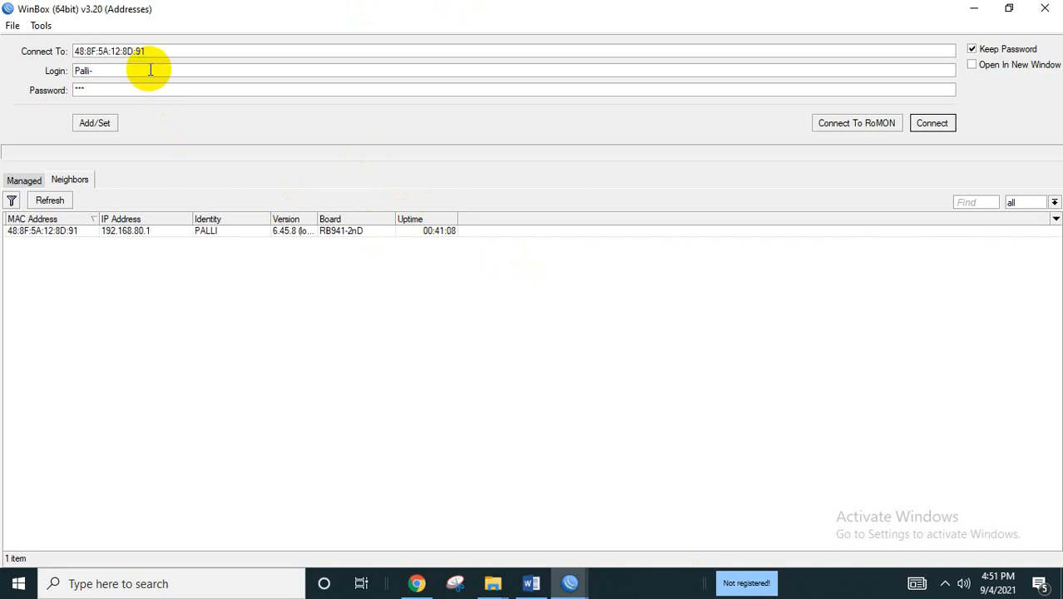
pyautogui.click(143, 89)
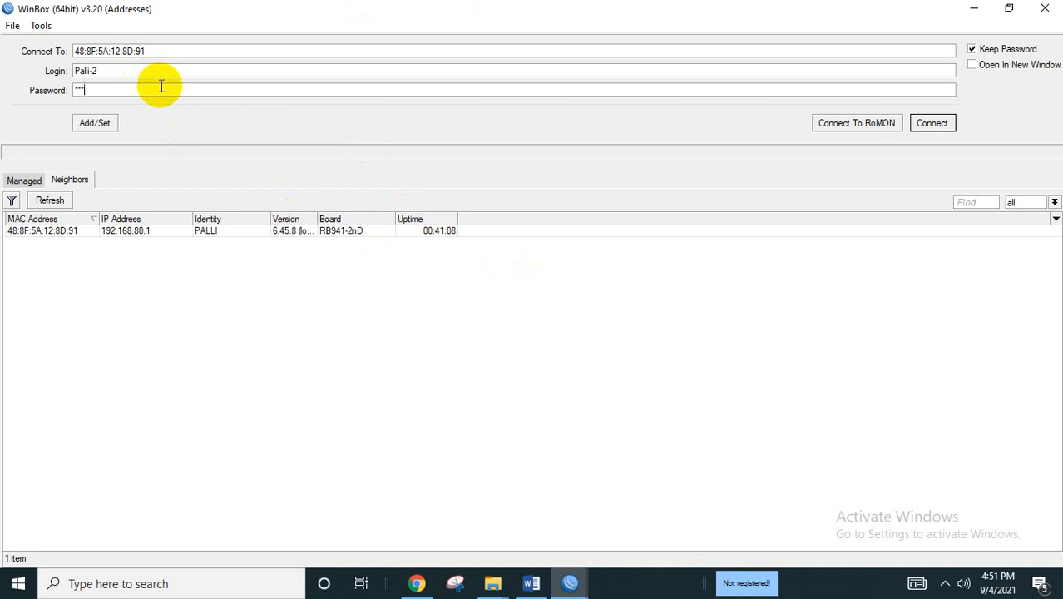
pyautogui.click(61, 230)
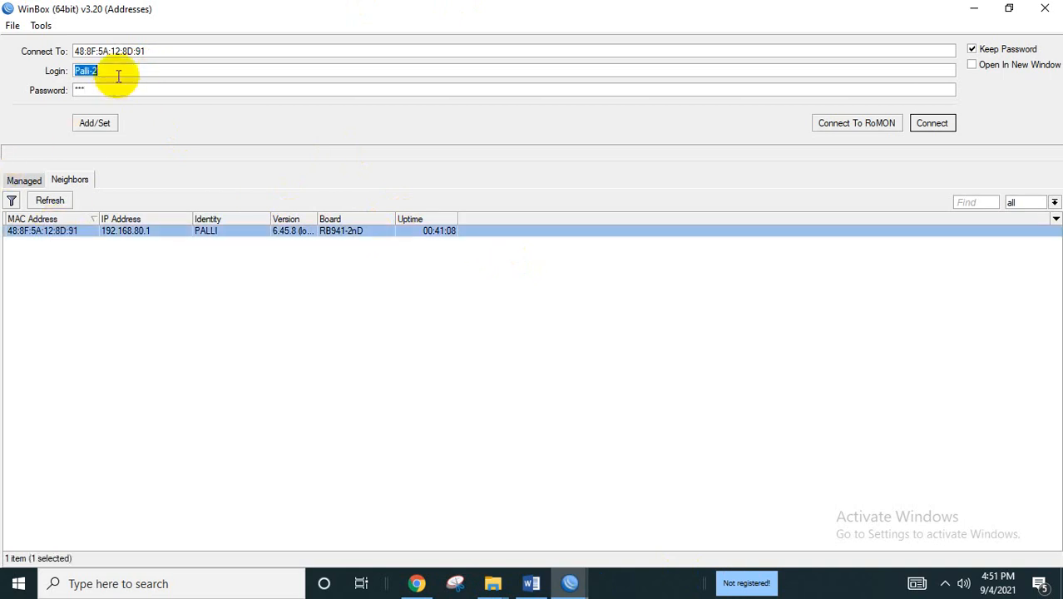
pyautogui.click(119, 74)
pyautogui.click(109, 88)
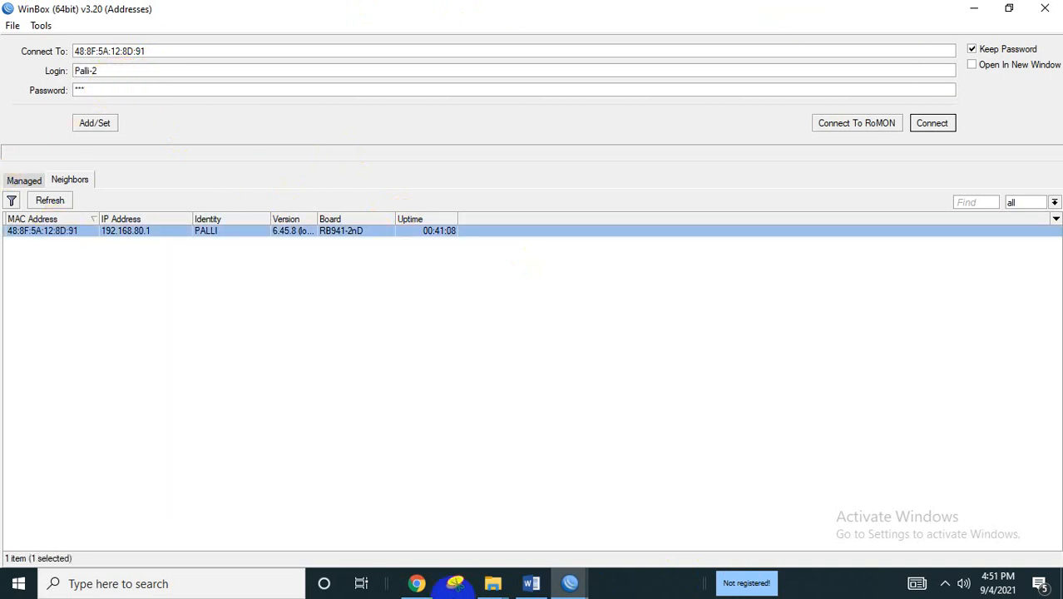
pyautogui.click(937, 125)
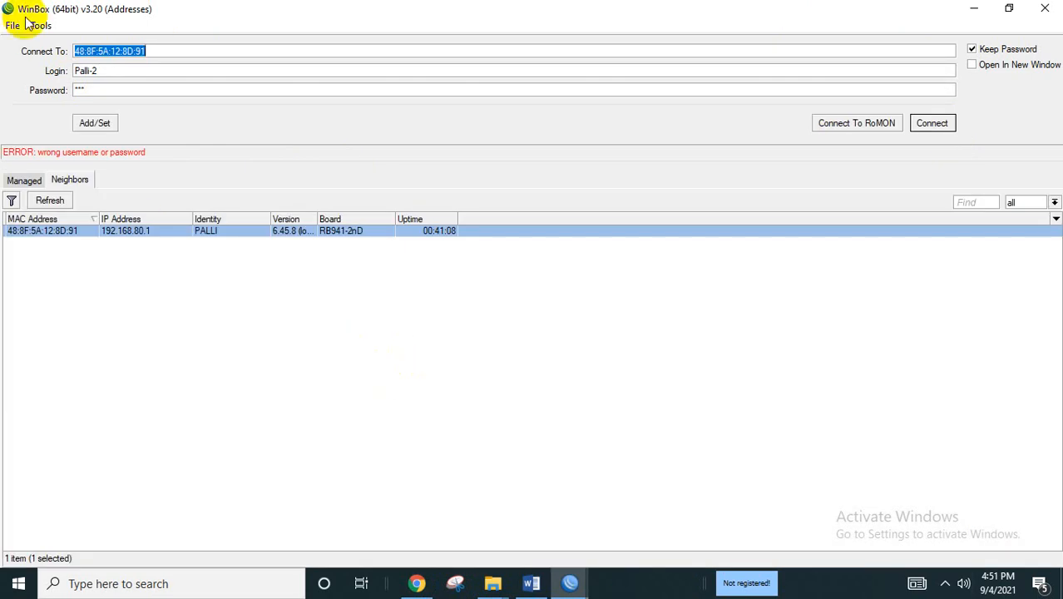
# Correct the login name to lowercase palli-2, connect to the router, and stay in the palli-2 session
pyautogui.click(117, 74)
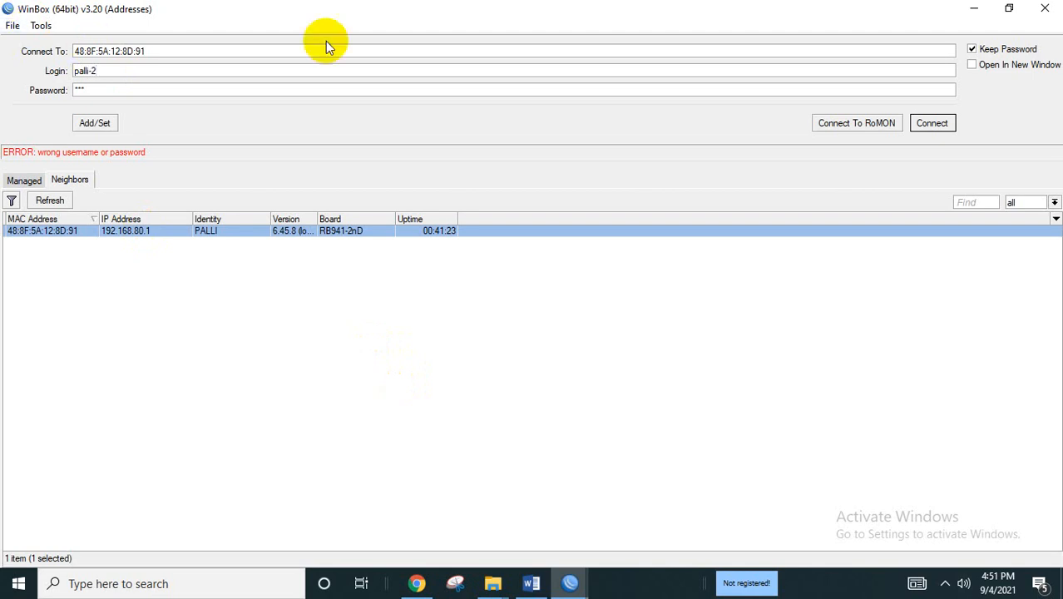
pyautogui.click(924, 124)
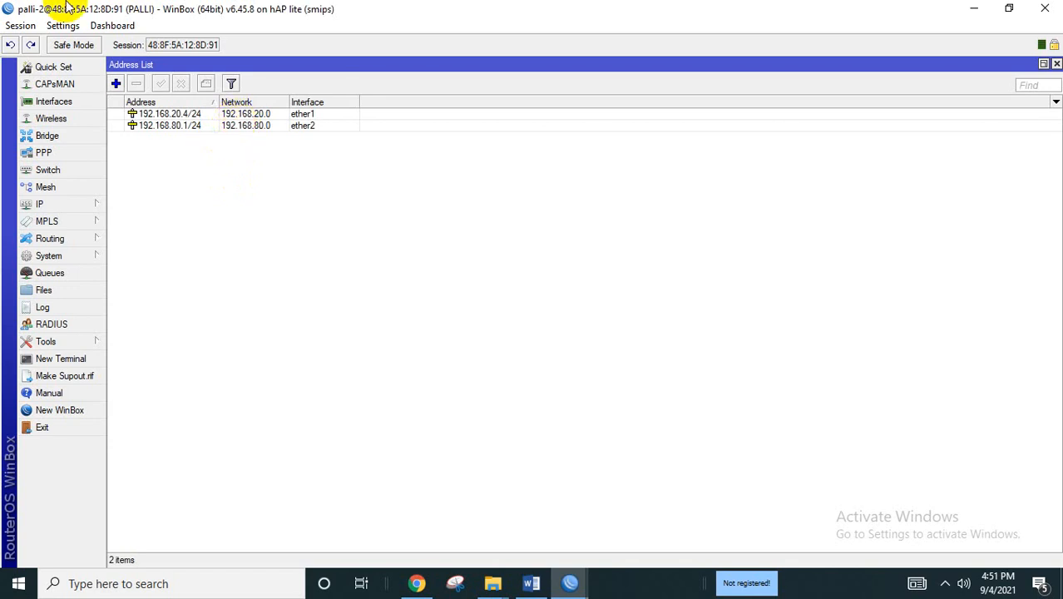
pyautogui.click(574, 583)
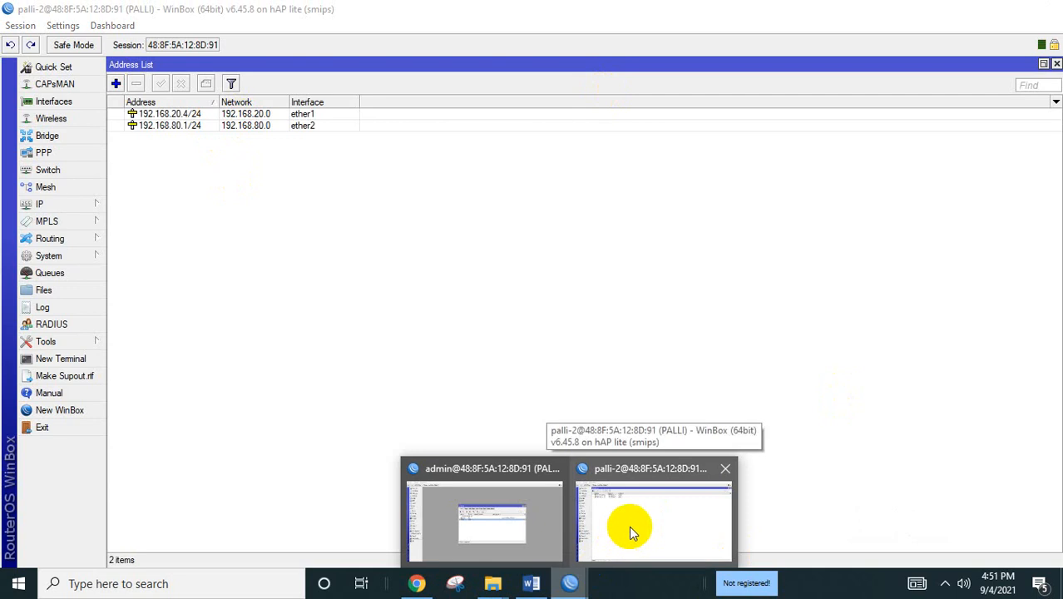
pyautogui.click(629, 526)
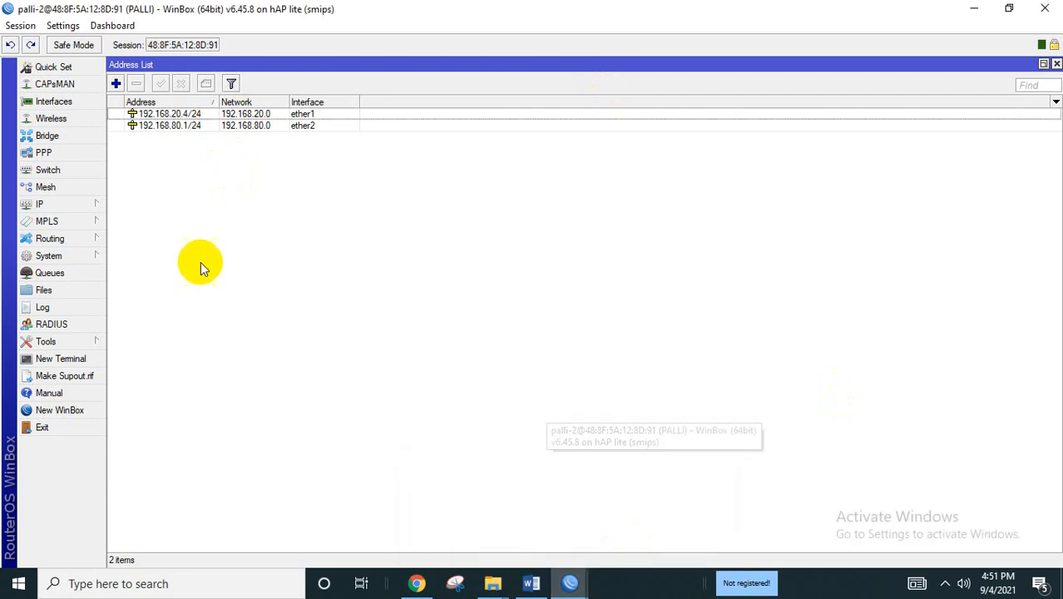
# Open the queue list in the palli-2 session and delete the simple queue hhh
pyautogui.click(65, 275)
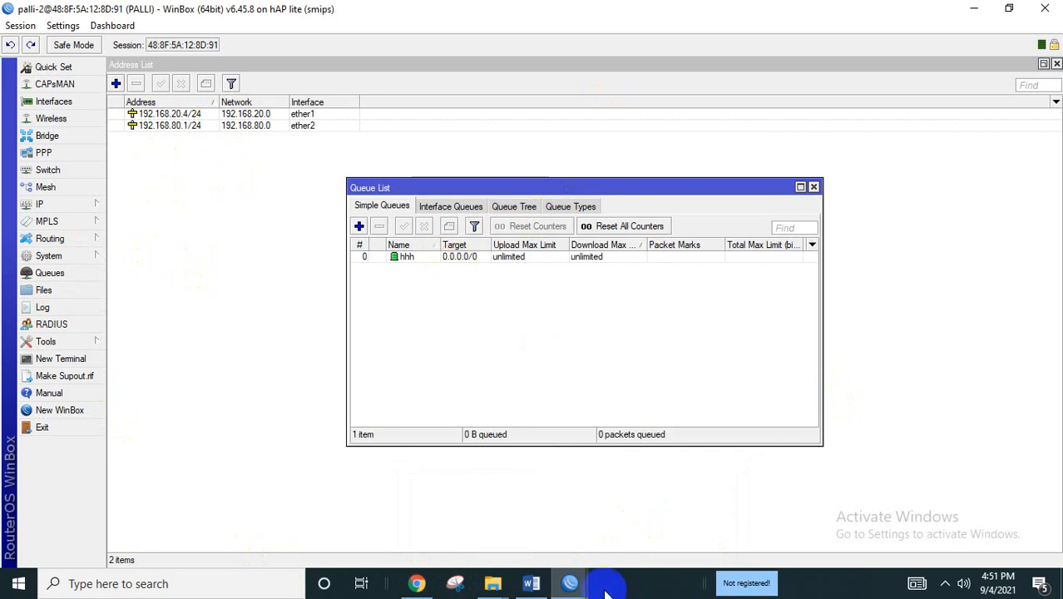
pyautogui.click(570, 582)
pyautogui.moveTo(502, 531)
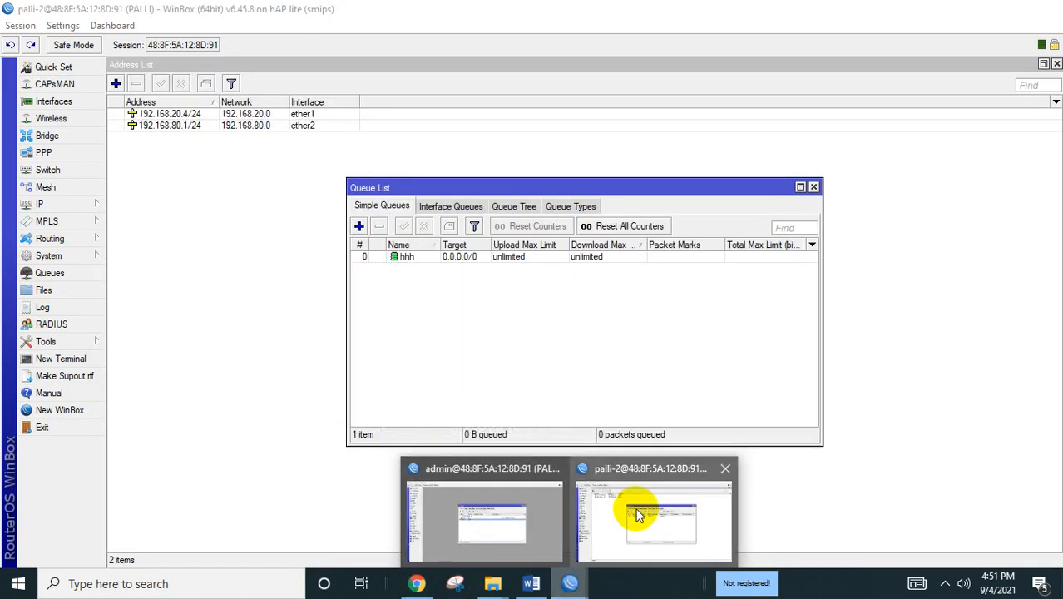
pyautogui.click(634, 509)
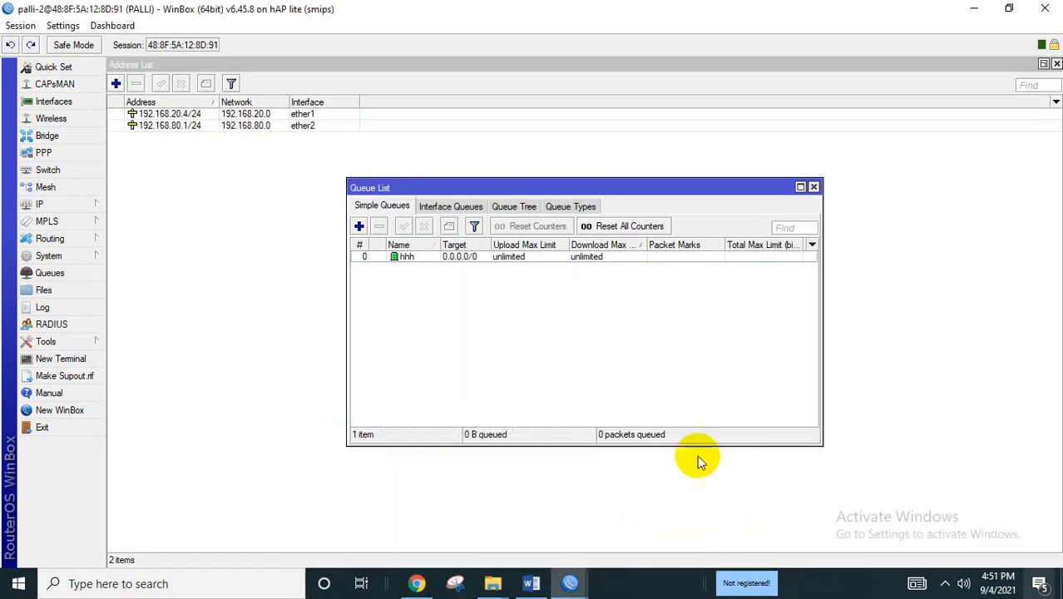
pyautogui.click(450, 257)
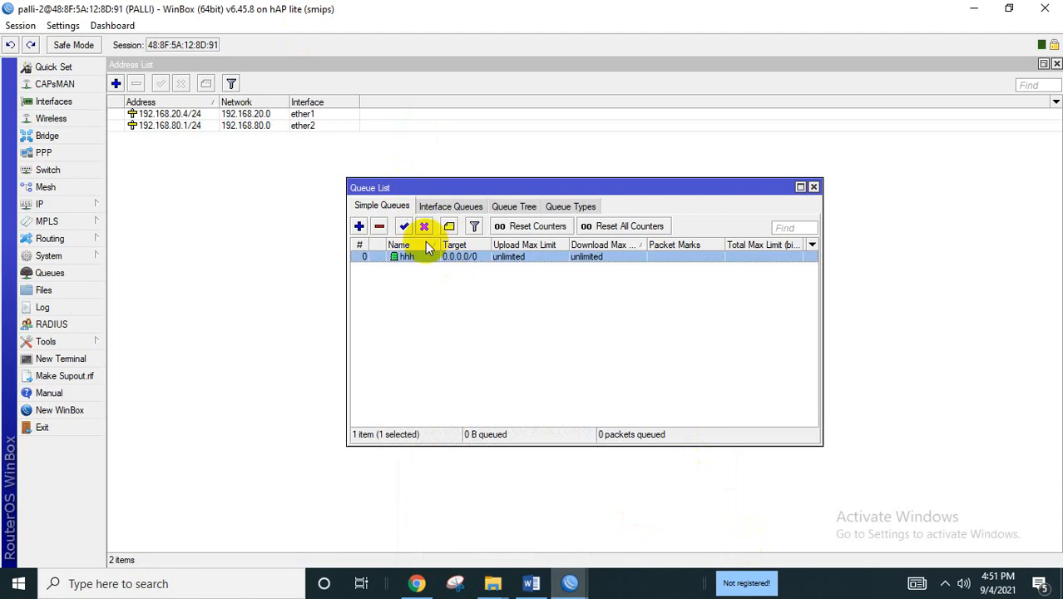
pyautogui.click(380, 227)
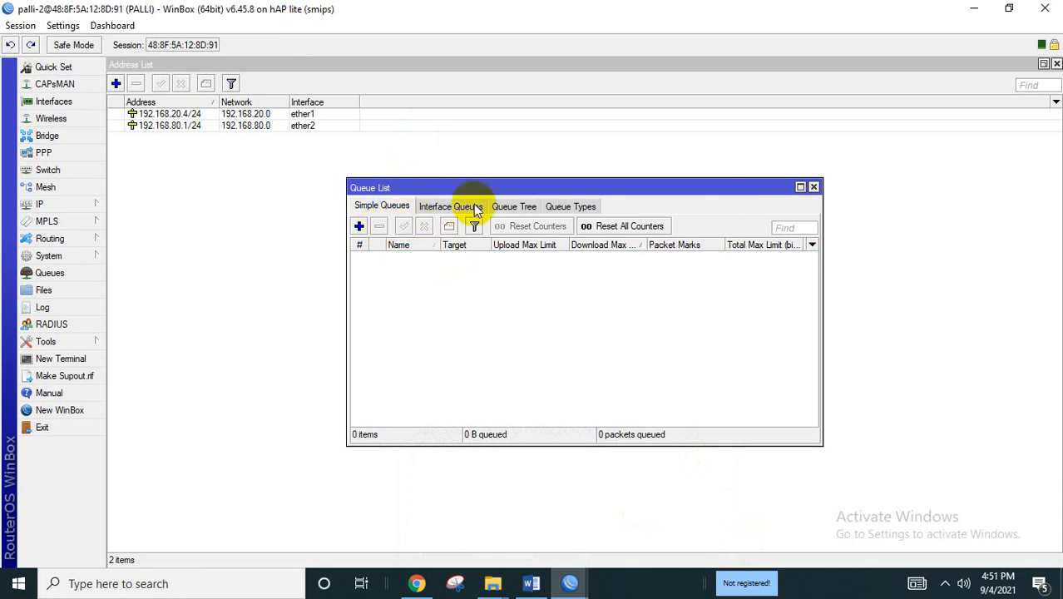
# Start a new simple queue and view the available target upload max limits
pyautogui.click(358, 226)
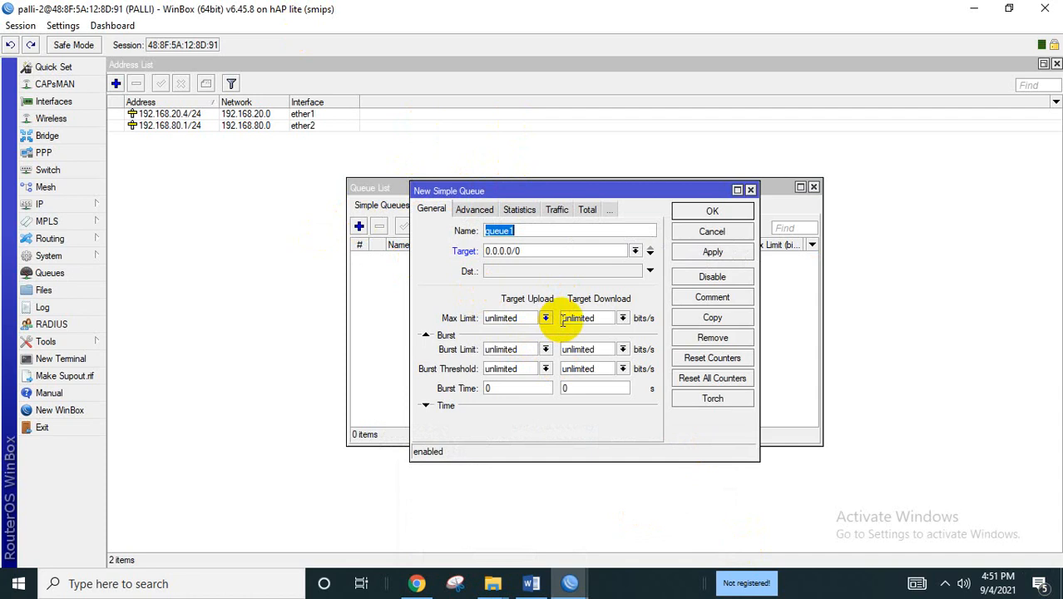
pyautogui.click(545, 318)
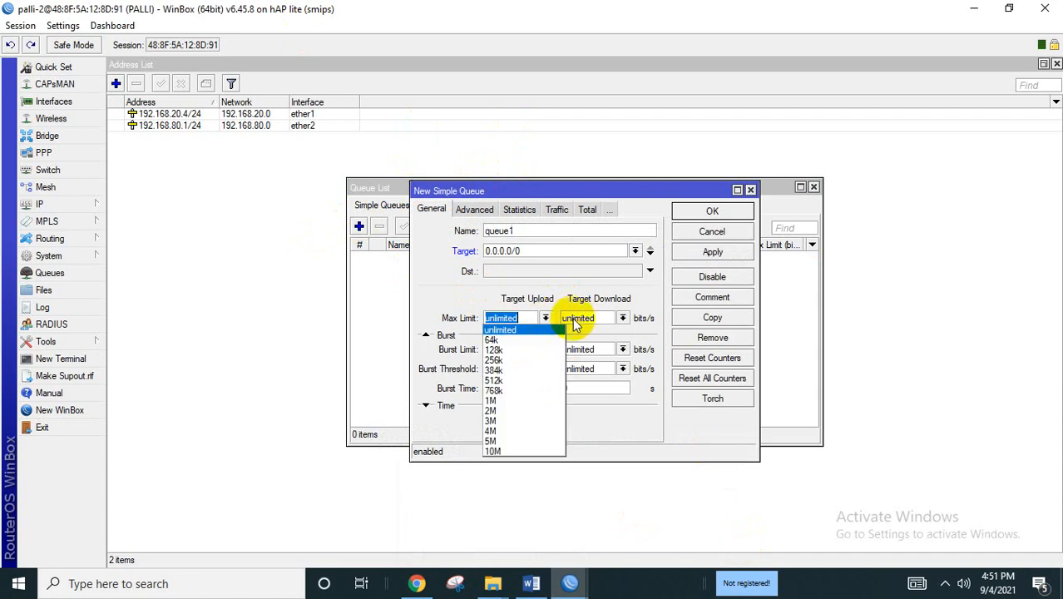
pyautogui.click(291, 297)
# Open the Reset Configuration options from the palli-2 session and close them without resetting
pyautogui.click(80, 256)
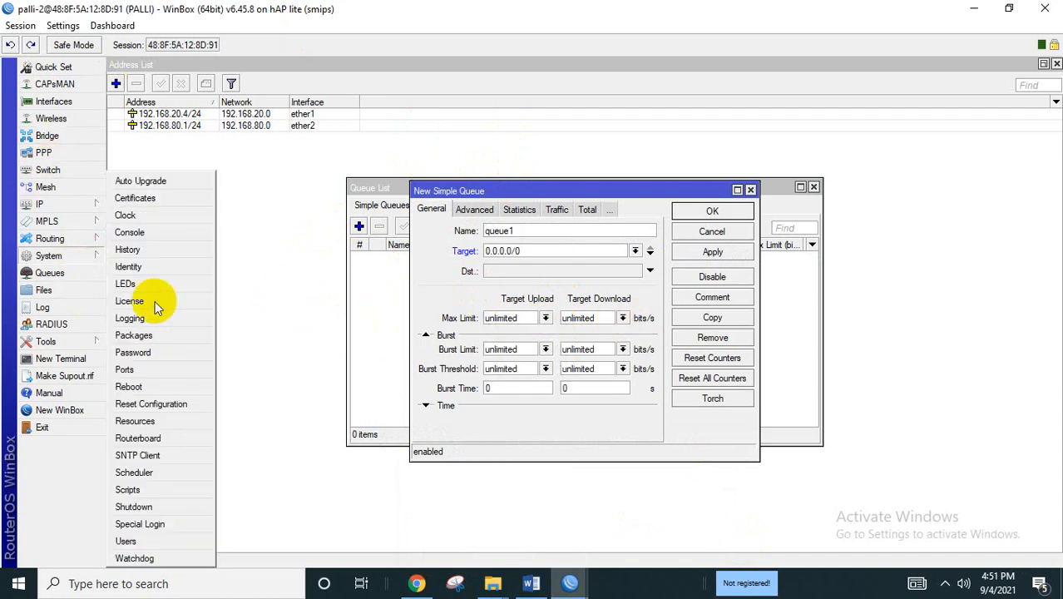
pyautogui.click(158, 404)
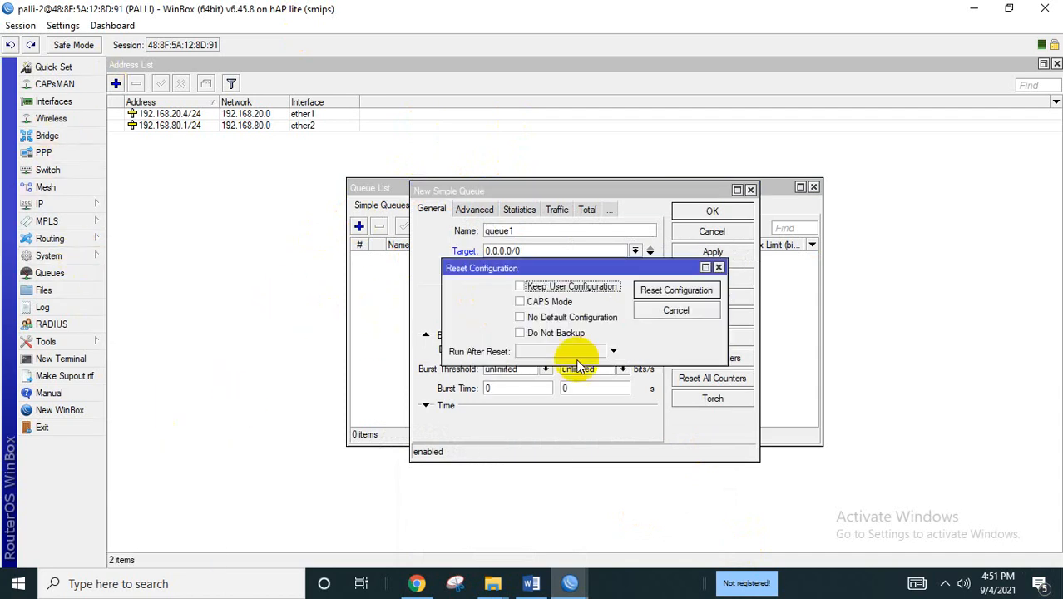
pyautogui.click(719, 268)
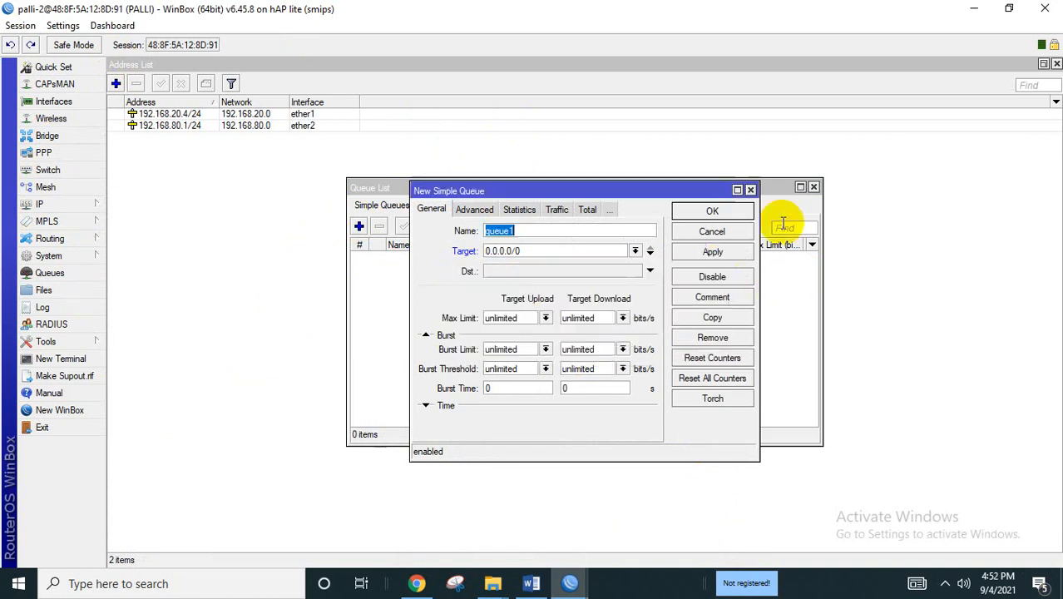
# Discard the new simple queue and close the queue list, address list and terminal windows
pyautogui.click(750, 188)
pyautogui.click(814, 188)
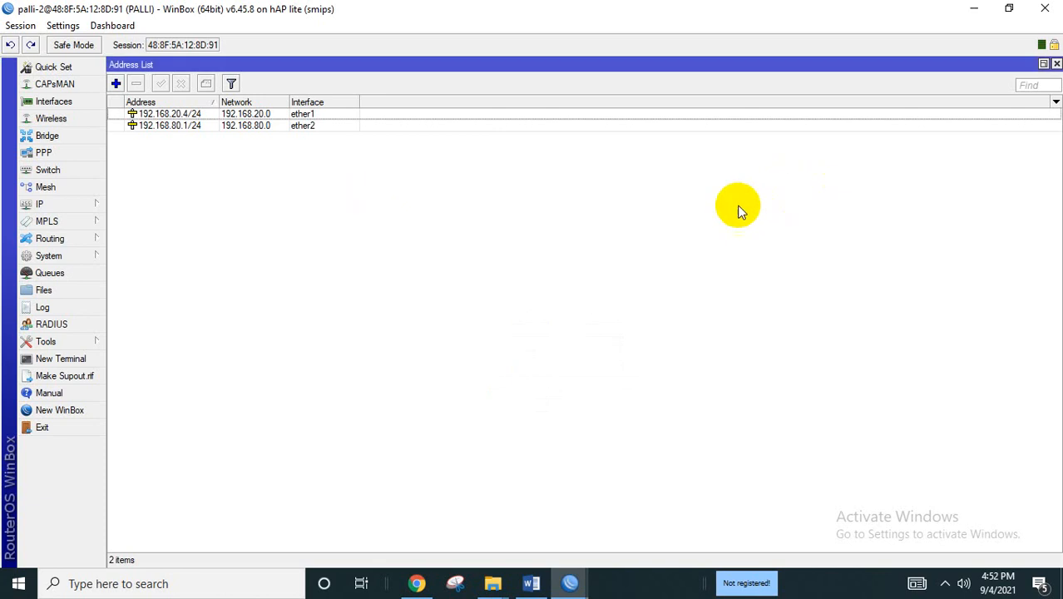
pyautogui.click(1057, 64)
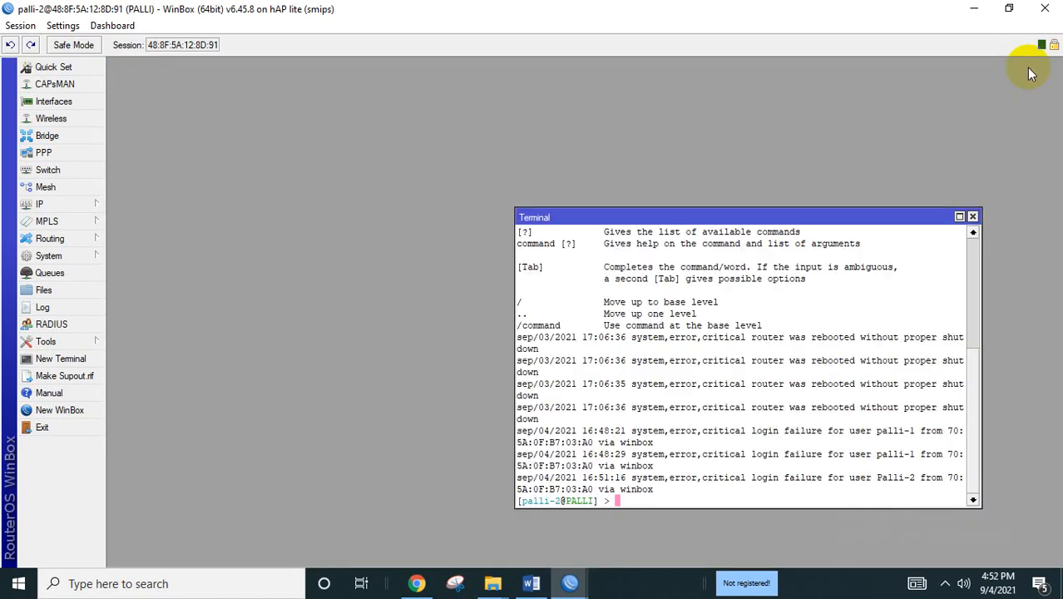
pyautogui.click(973, 218)
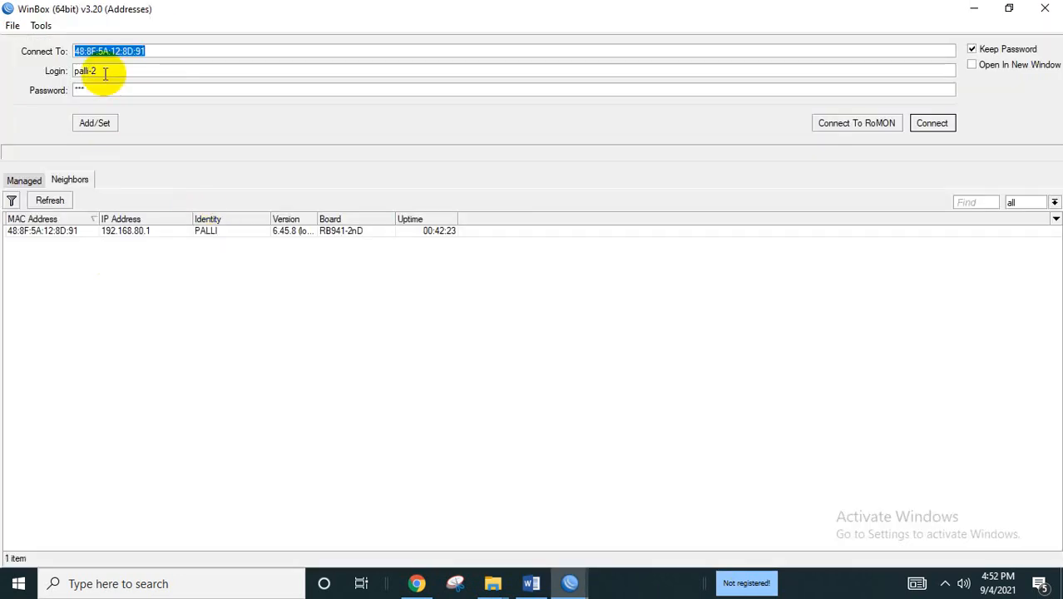
pyautogui.click(104, 72)
pyautogui.click(101, 91)
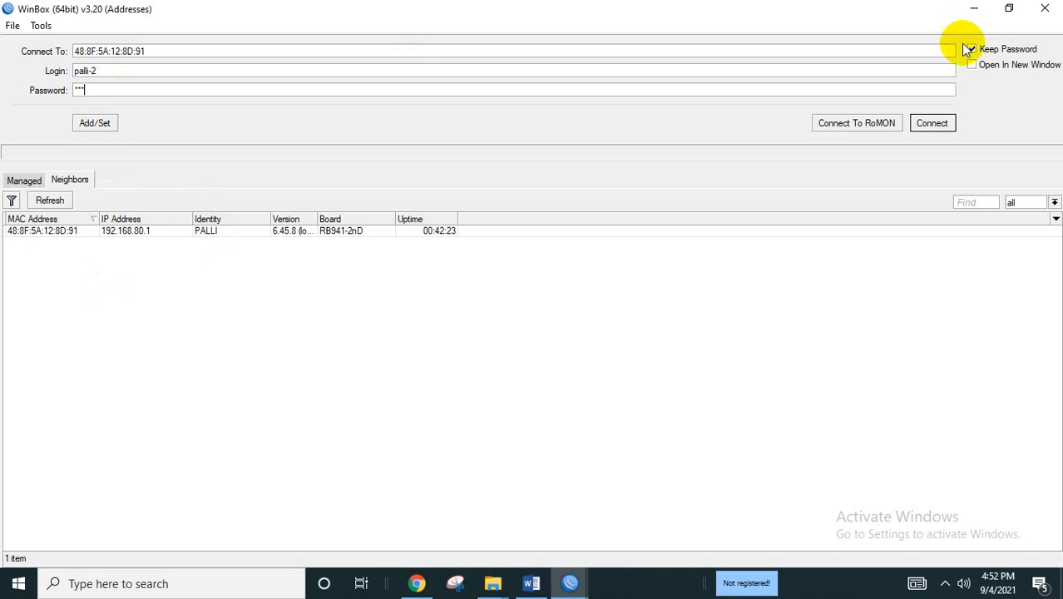
pyautogui.click(930, 123)
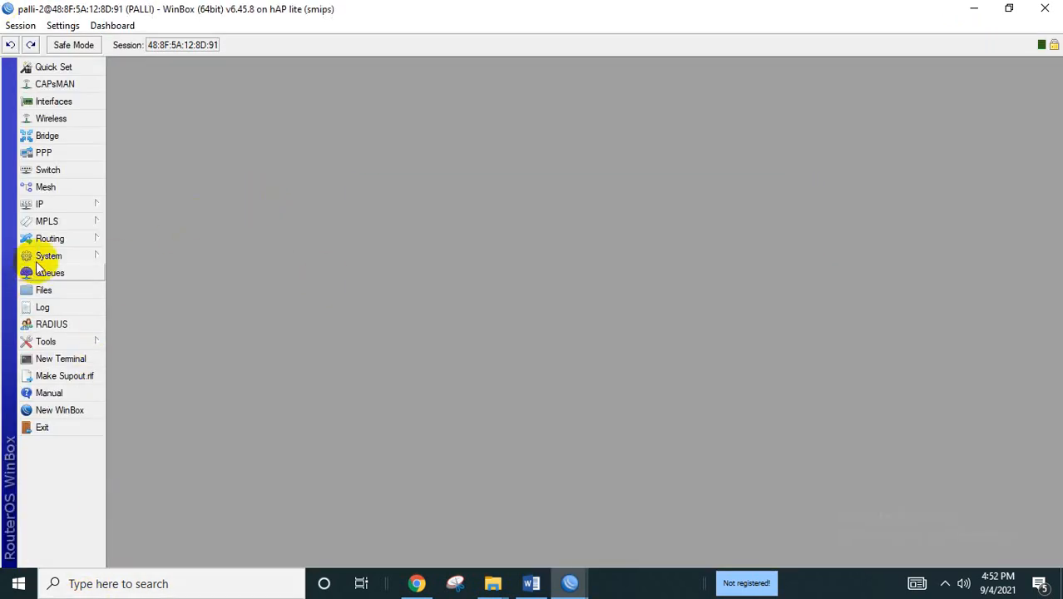
# Request a configuration reset with Keep User Configuration and Do Not Backup enabled, and decline the confirmation
pyautogui.click(87, 257)
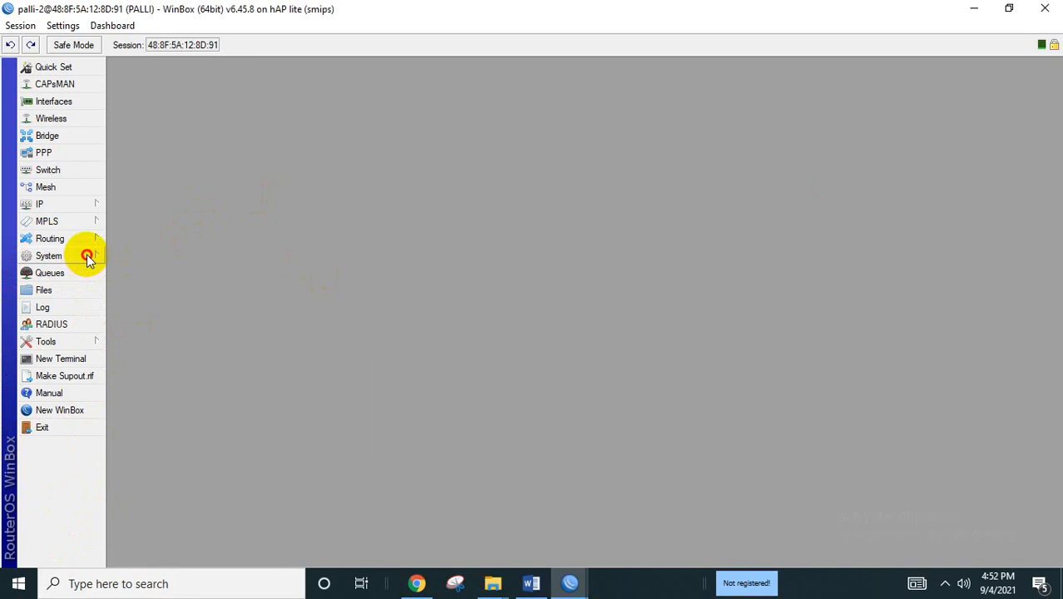
pyautogui.click(152, 403)
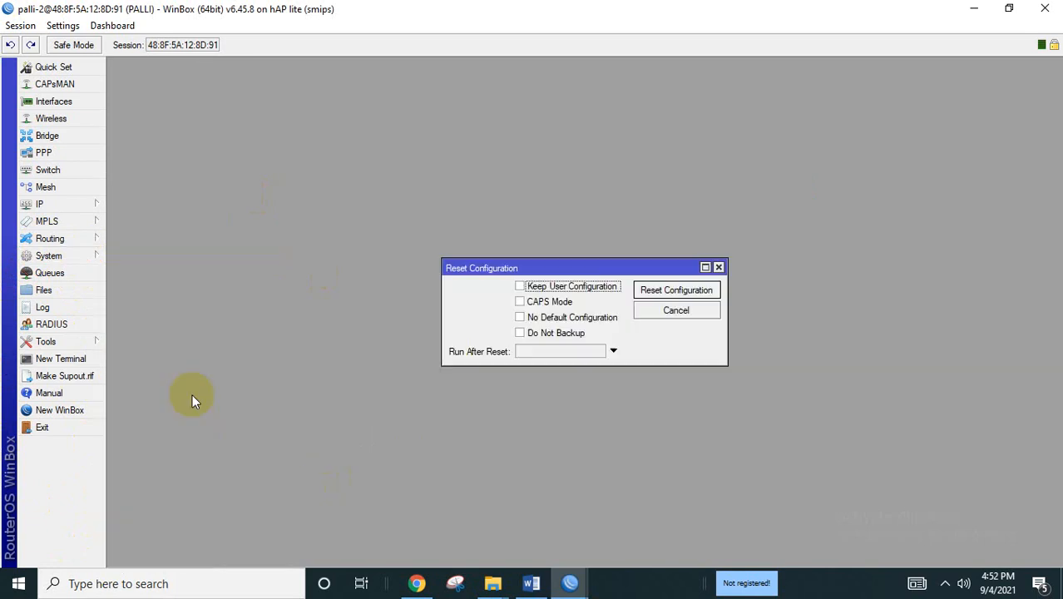
pyautogui.click(520, 286)
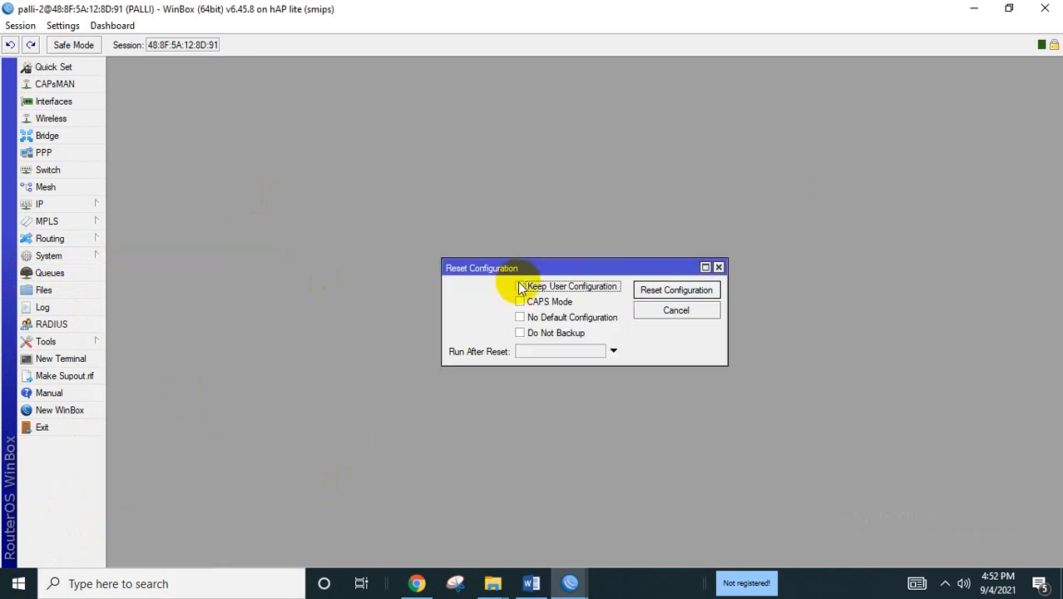
pyautogui.click(520, 333)
pyautogui.click(645, 289)
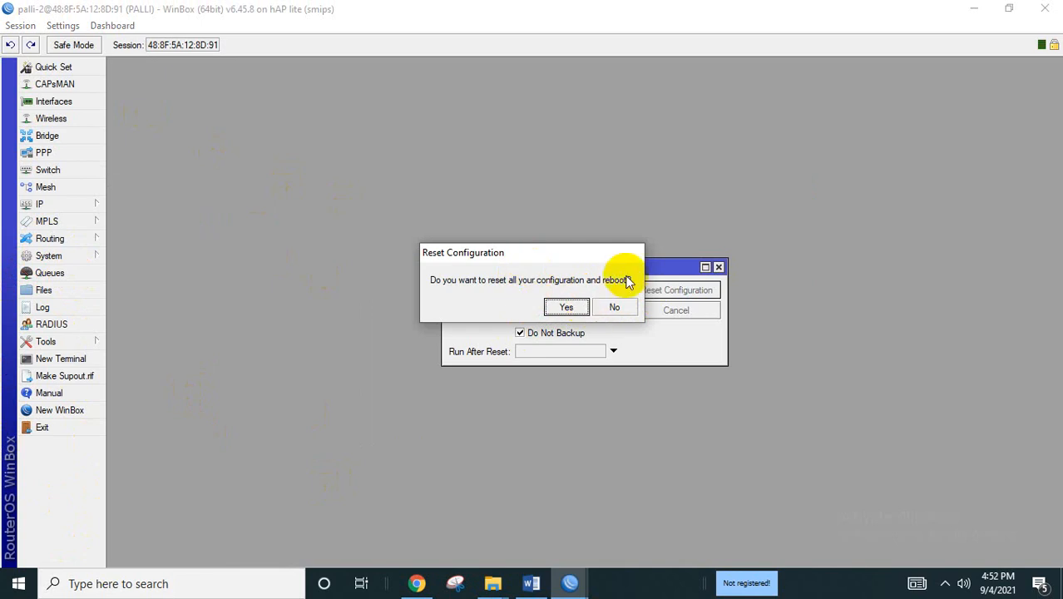
pyautogui.click(613, 309)
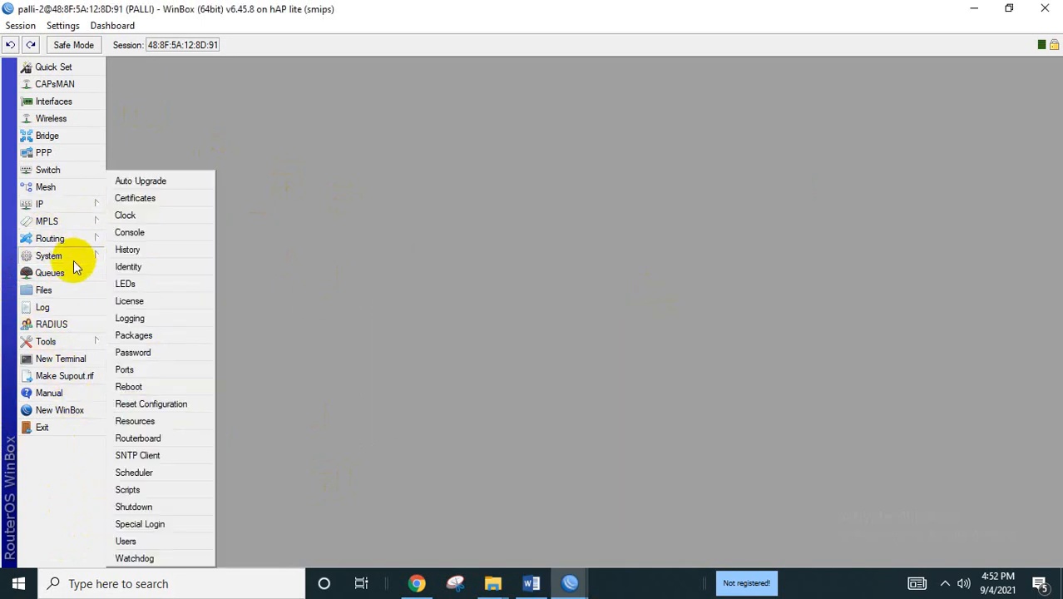
# Reboot the router from the palli-2 session and confirm the reboot
pyautogui.moveTo(78, 261)
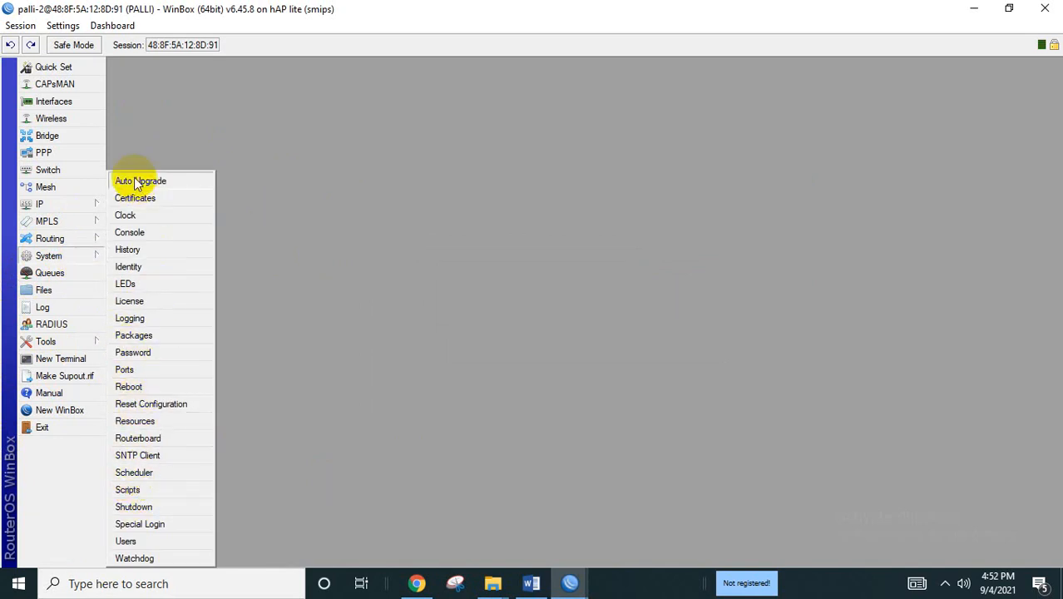
pyautogui.click(137, 388)
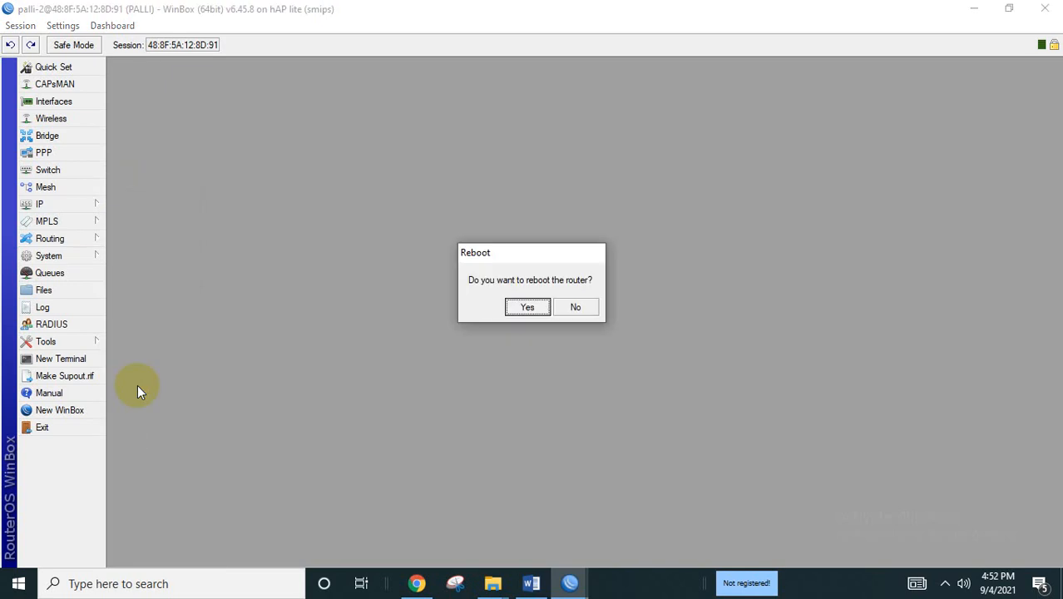
pyautogui.click(524, 308)
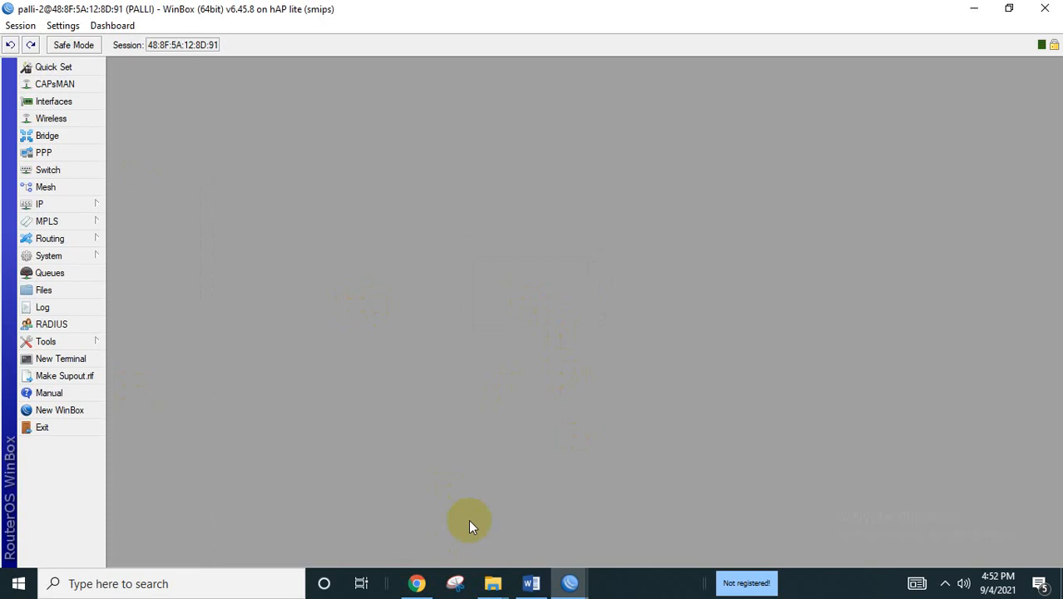
# Request a configuration reset with Keep User Configuration and Do Not Backup enabled, and accept the confirmation
pyautogui.click(74, 258)
pyautogui.click(146, 403)
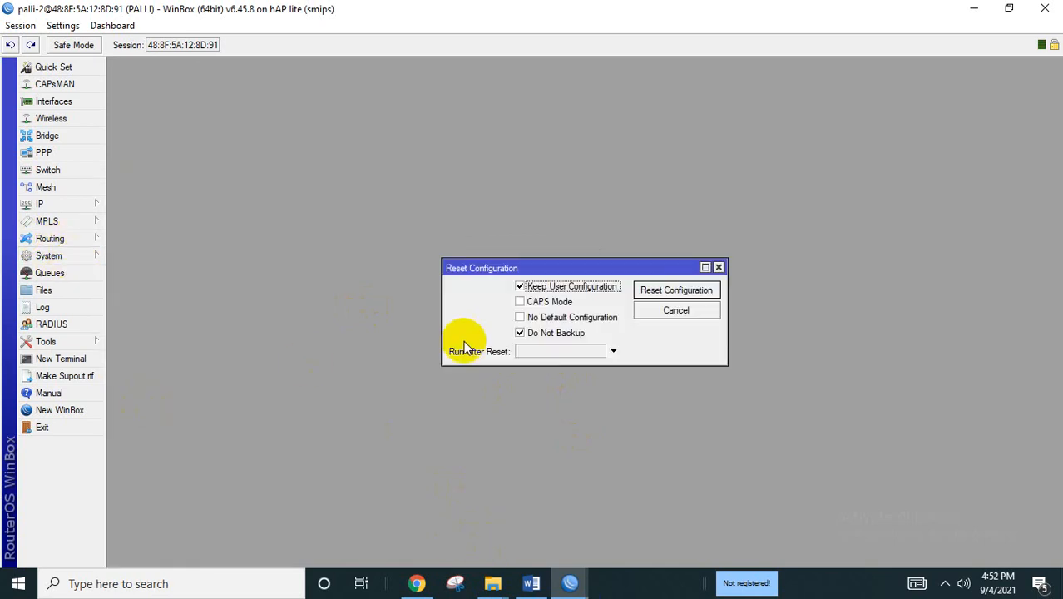
pyautogui.click(651, 292)
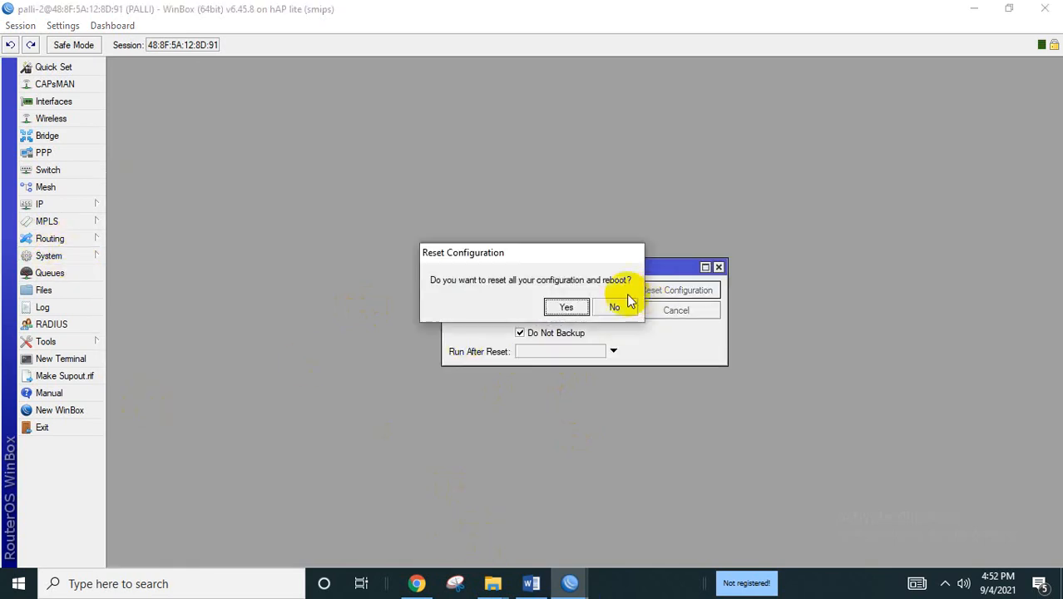
pyautogui.click(568, 307)
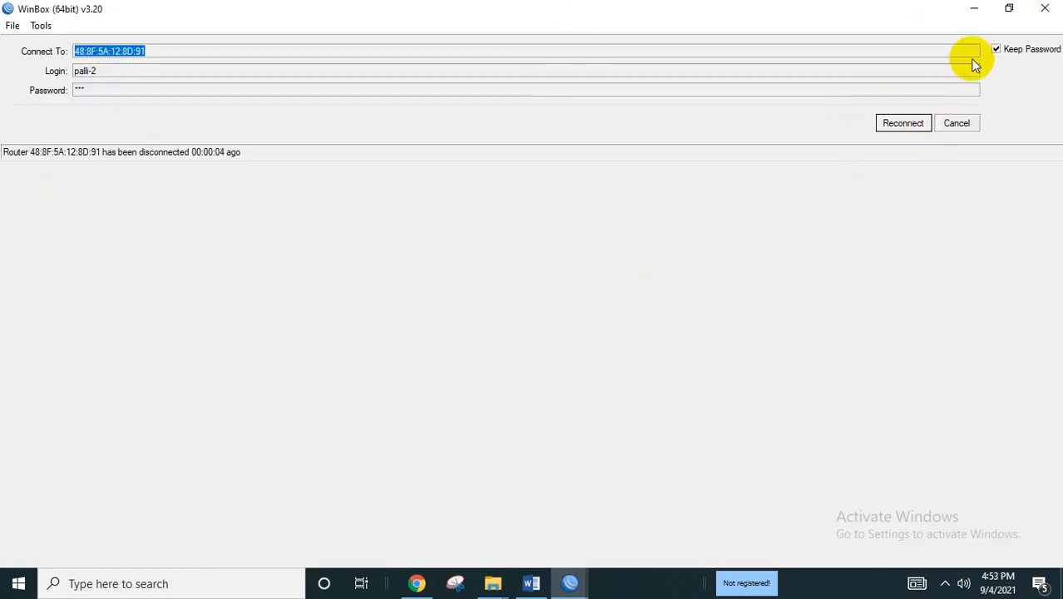
# Try to reconnect the disconnected palli-2 and admin sessions to the router at 48:8F:5A:12:8D:91
pyautogui.click(910, 126)
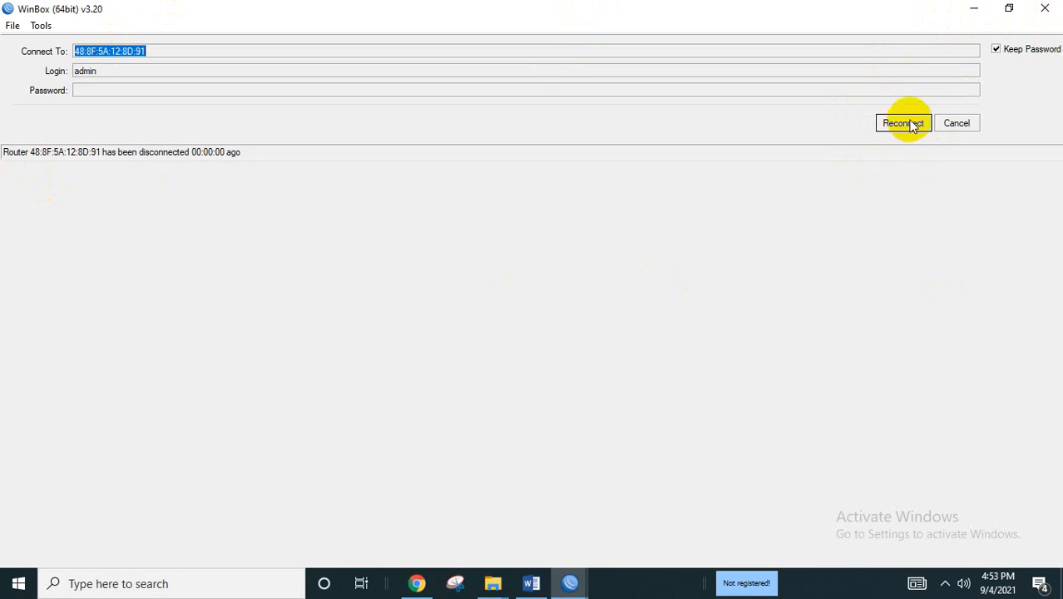
pyautogui.click(912, 125)
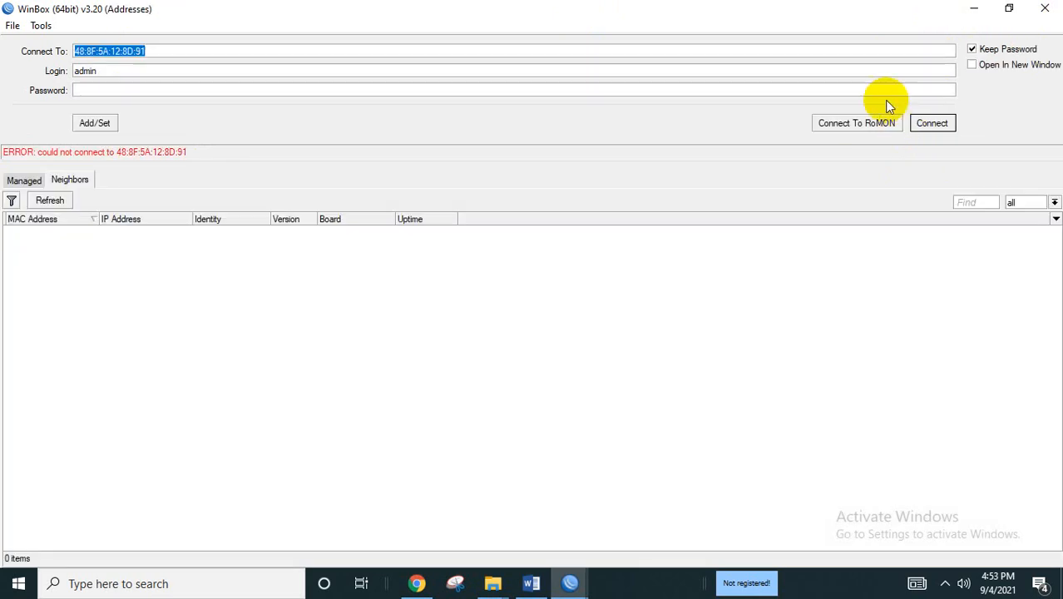
pyautogui.click(175, 92)
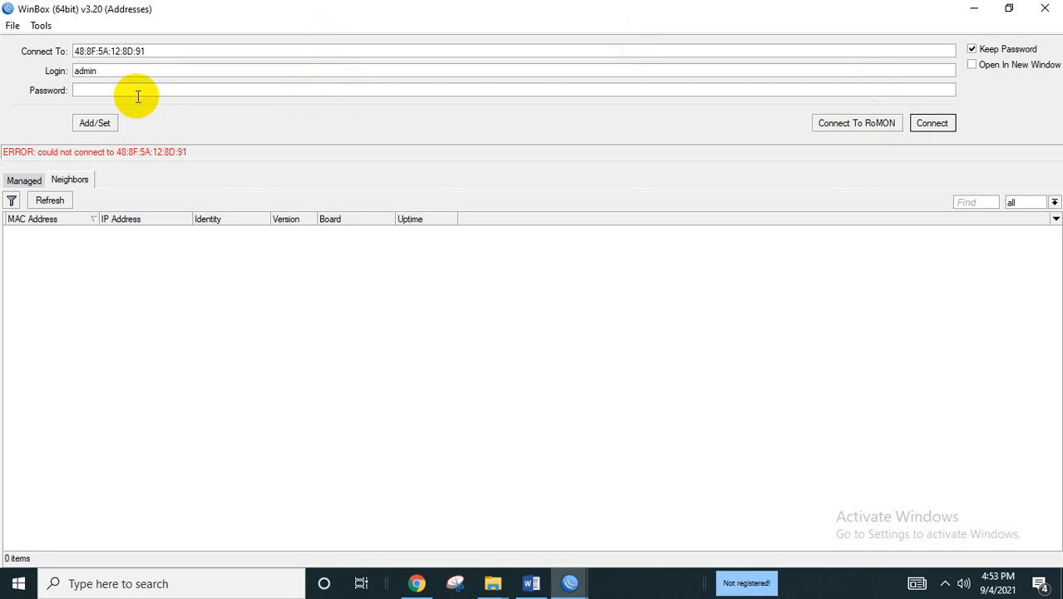
# Refresh the neighbor list, select the router 48:8F:5A:12:8D:91 and connect with the login admin
pyautogui.click(50, 201)
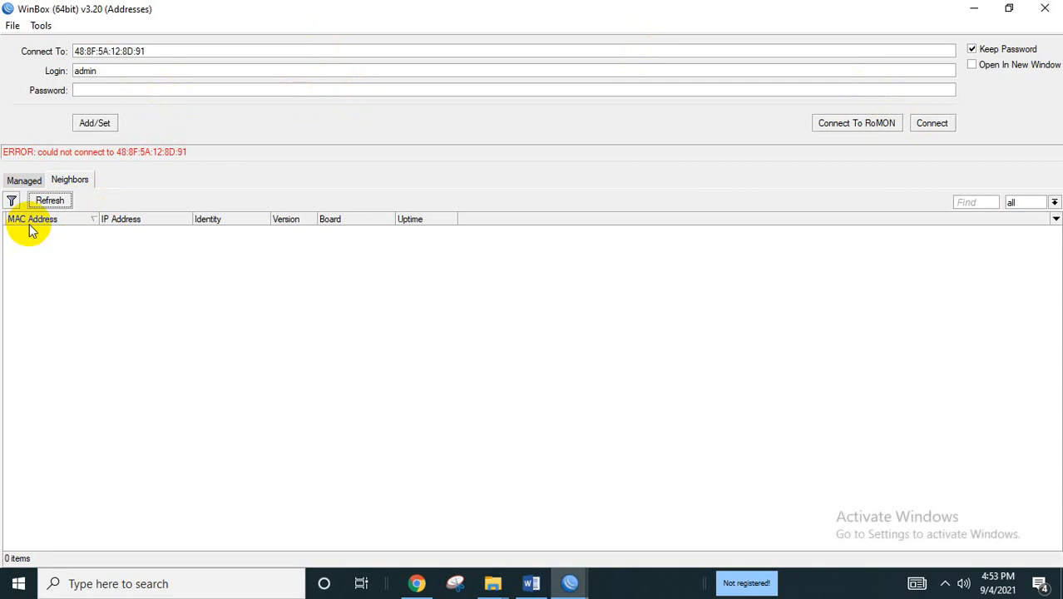
pyautogui.click(64, 182)
pyautogui.click(65, 205)
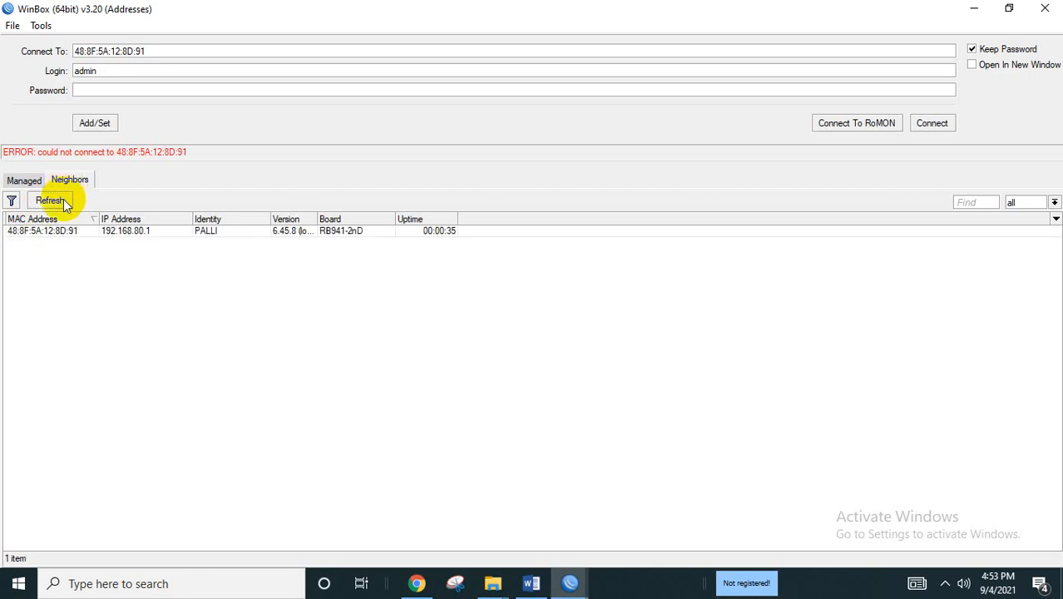
pyautogui.click(50, 231)
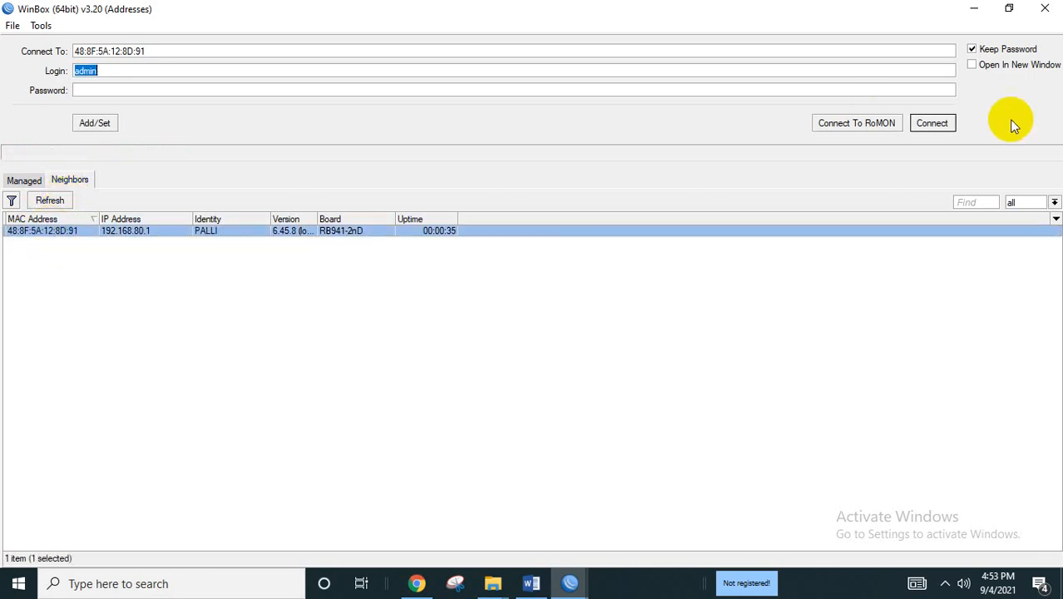
pyautogui.click(933, 123)
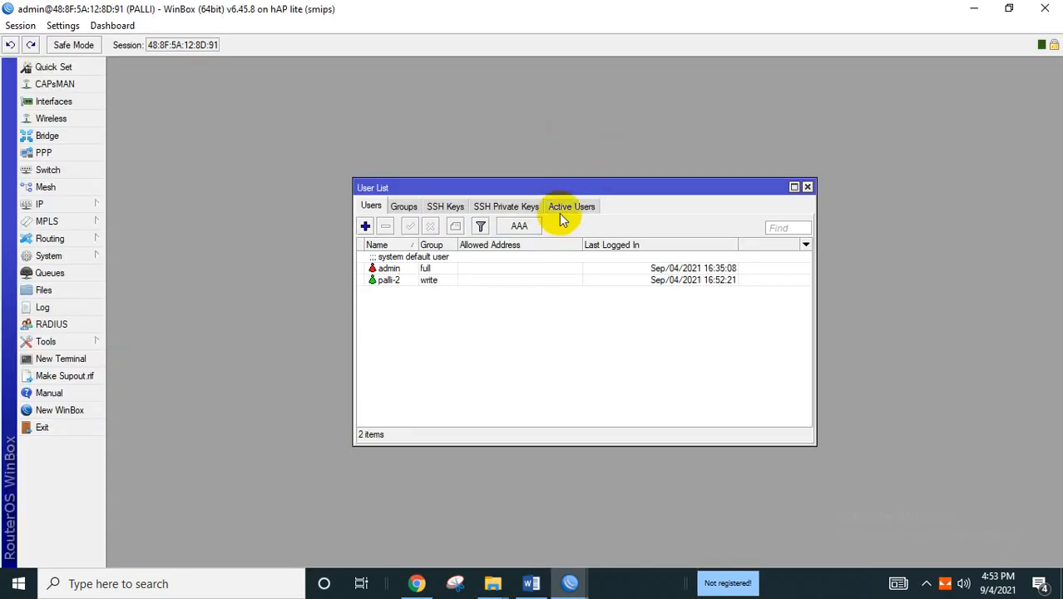
# Review user palli-2, the user groups and the active users in the User List, dismissing the Iperius Remote notifications
pyautogui.click(429, 280)
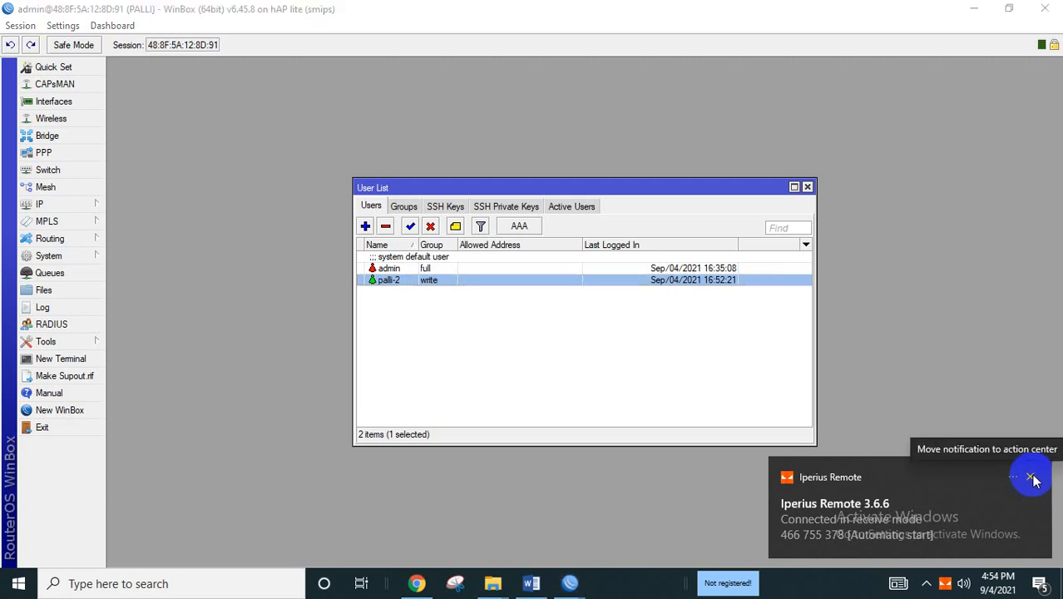
pyautogui.click(1029, 479)
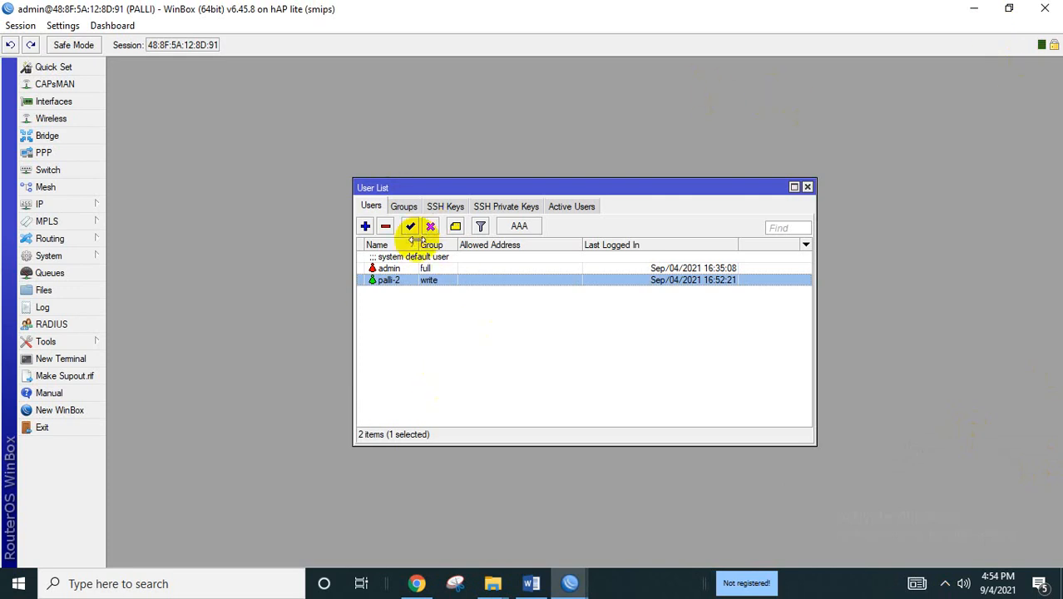
pyautogui.click(411, 209)
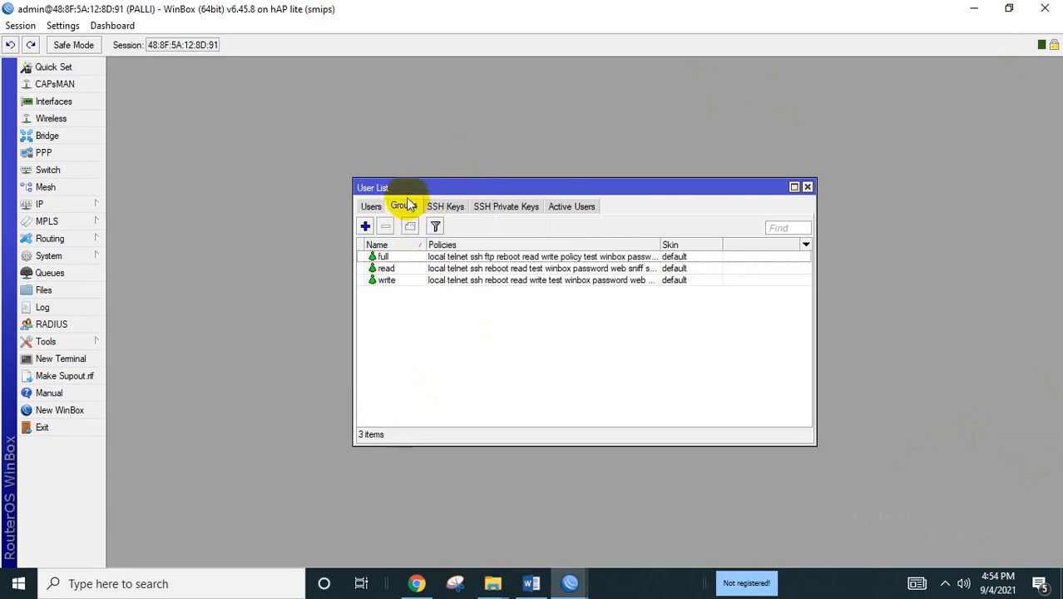
pyautogui.click(574, 206)
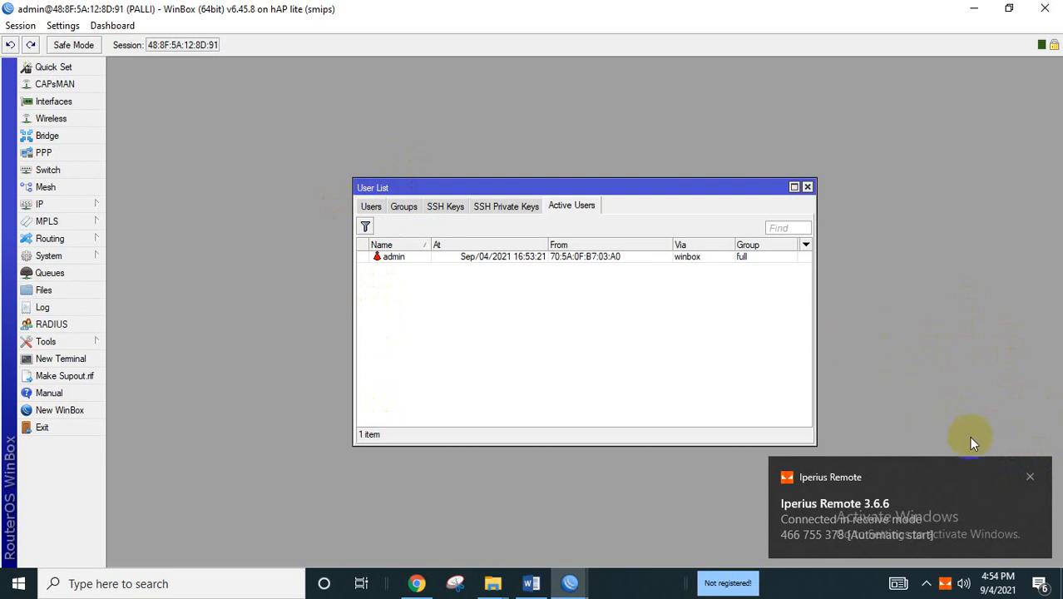
pyautogui.click(1032, 478)
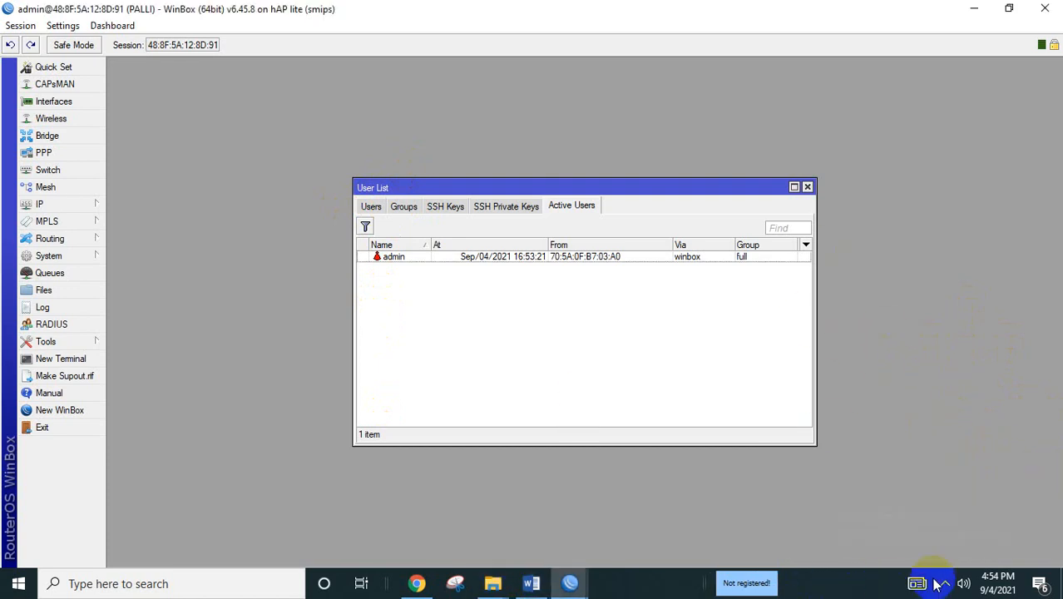